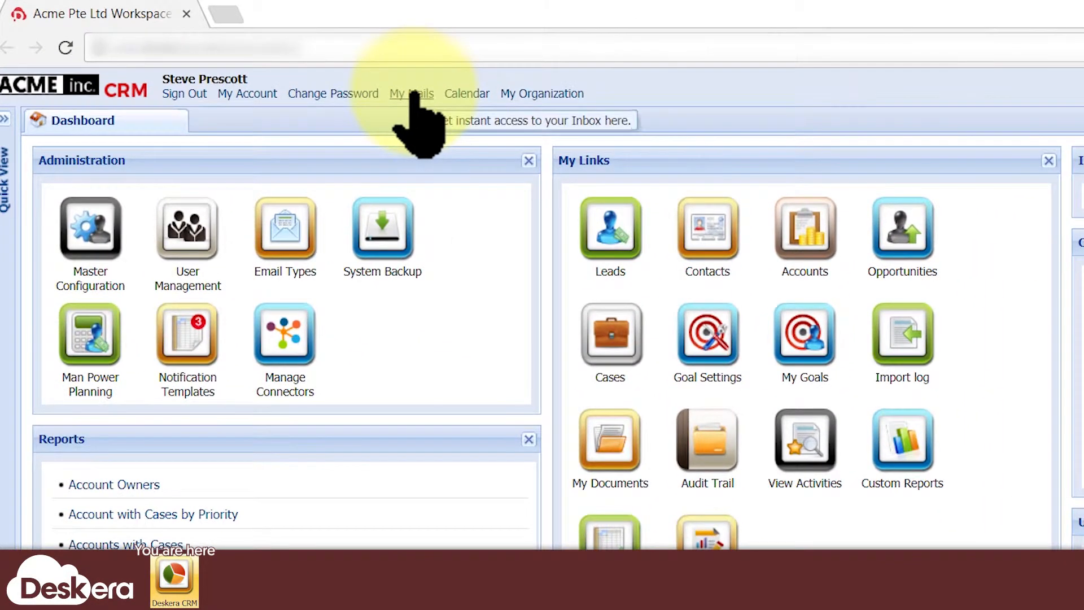
From My Mails, open a blank new account form in Outbound Email Settings.
{"action": "left_click", "coordinate": [291, 66]}
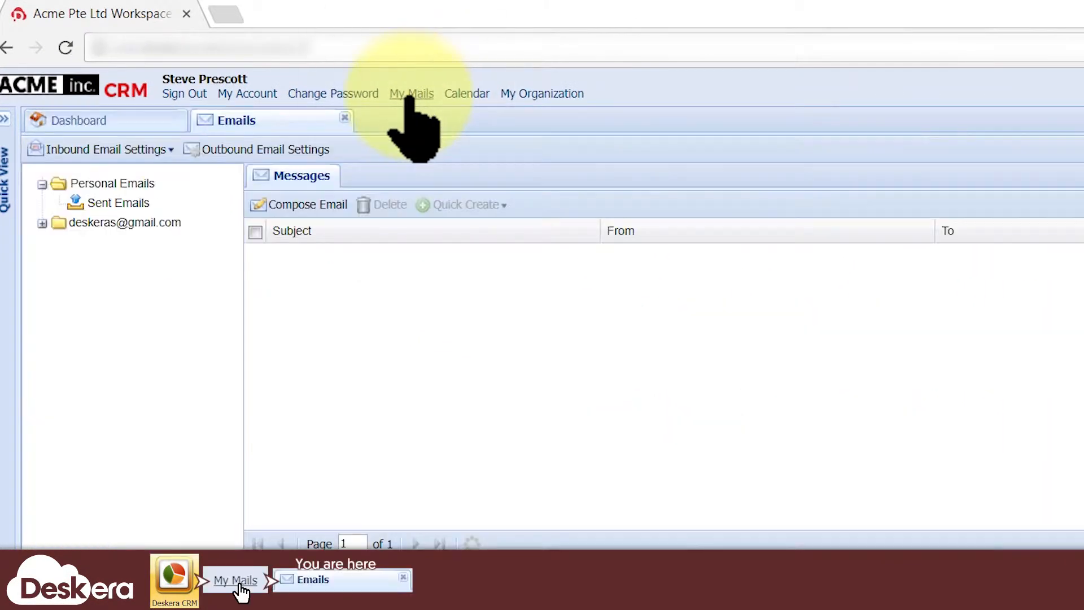
{"action": "left_click", "coordinate": [298, 151]}
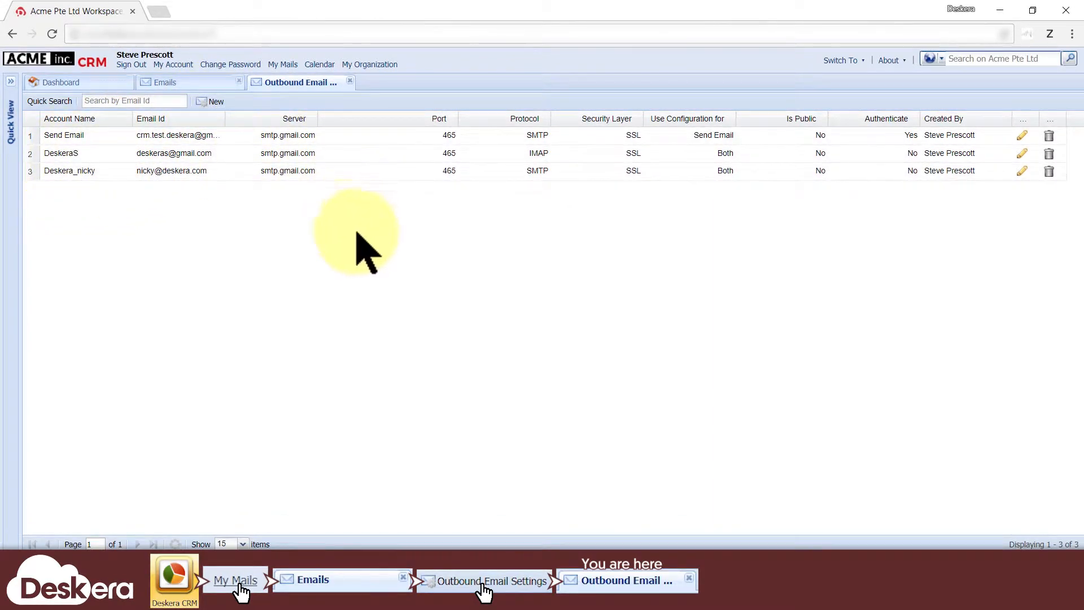
{"action": "left_click", "coordinate": [213, 102]}
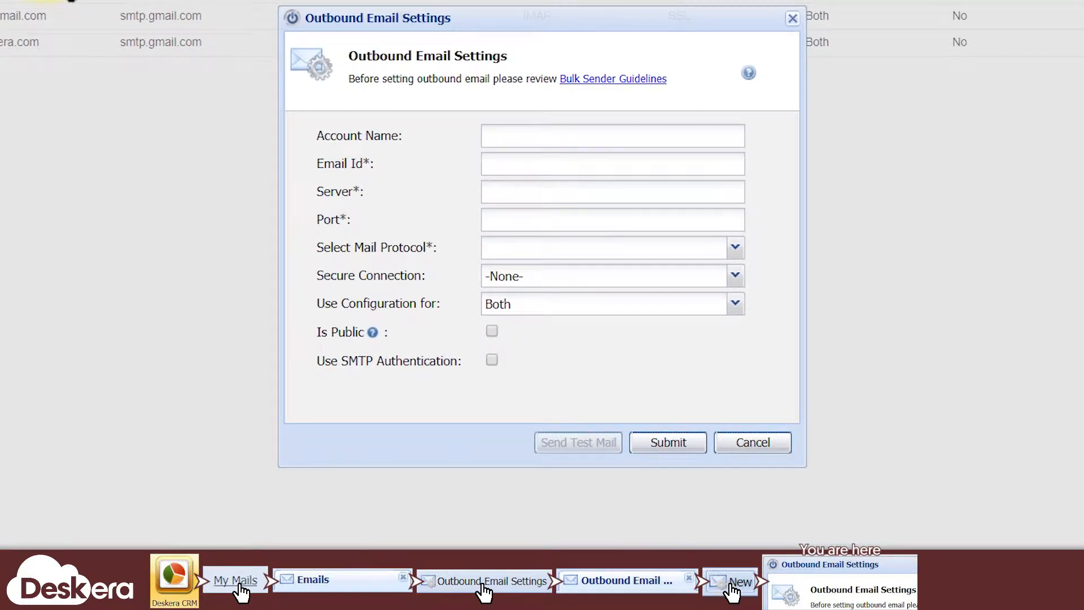
Try the Both, Campaign Mail and Send Email usage options, settling on Send Email.
{"action": "left_click", "coordinate": [735, 304]}
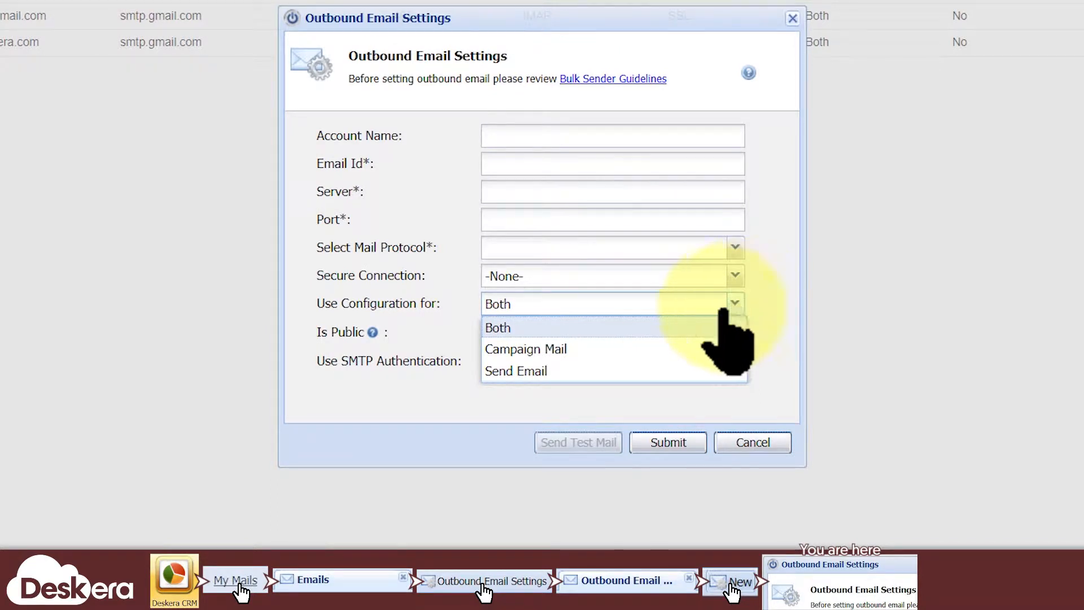
{"action": "left_click", "coordinate": [614, 377]}
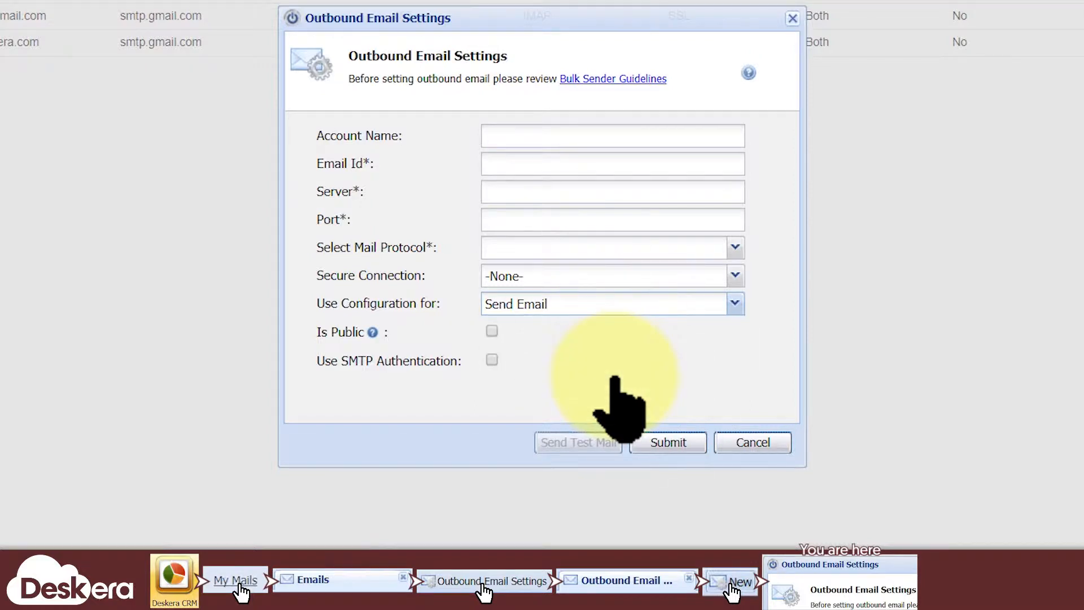
{"action": "left_click", "coordinate": [734, 303]}
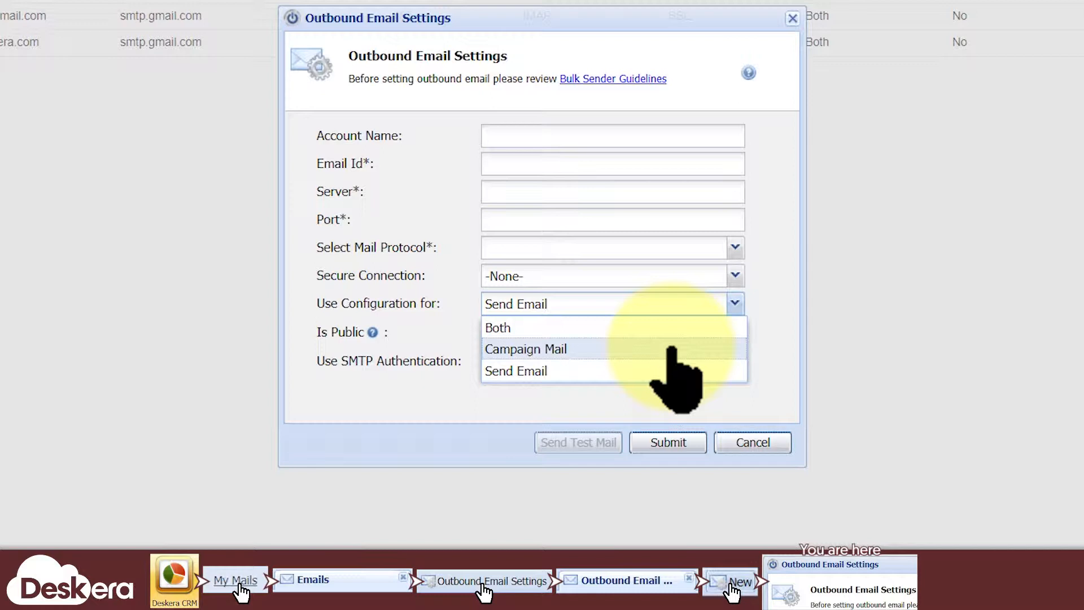
{"action": "left_click", "coordinate": [672, 349]}
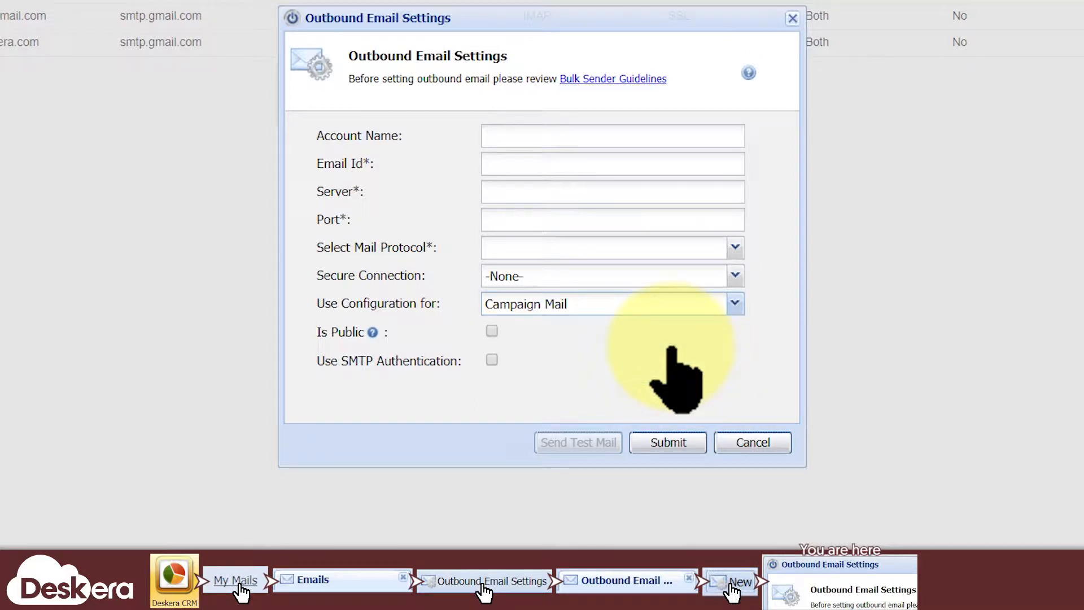
{"action": "left_click", "coordinate": [739, 305]}
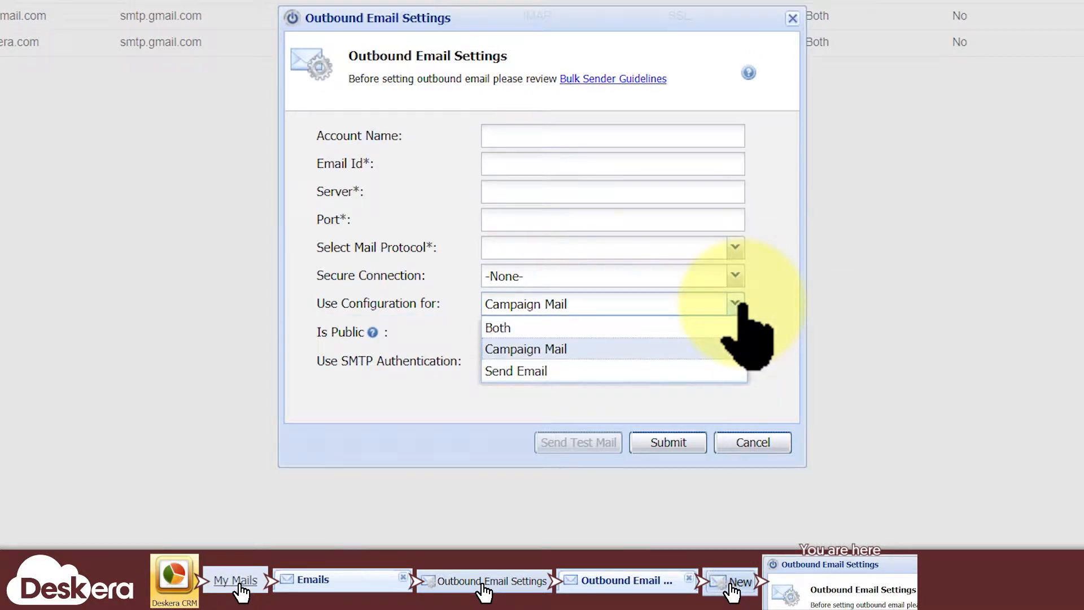
{"action": "left_click", "coordinate": [725, 328]}
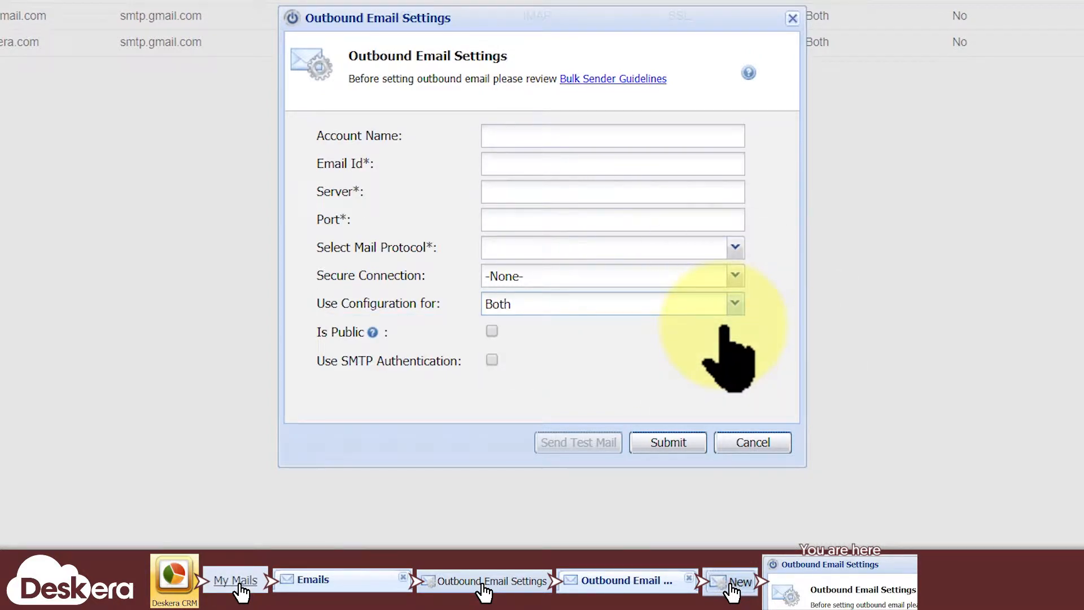
{"action": "left_click", "coordinate": [734, 303]}
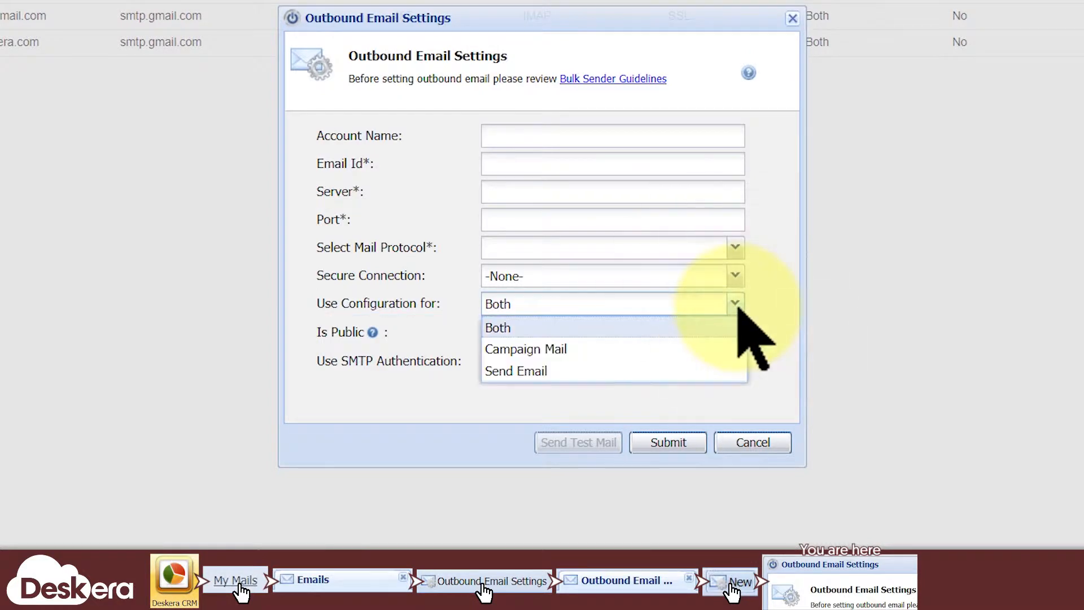
{"action": "left_click", "coordinate": [701, 370]}
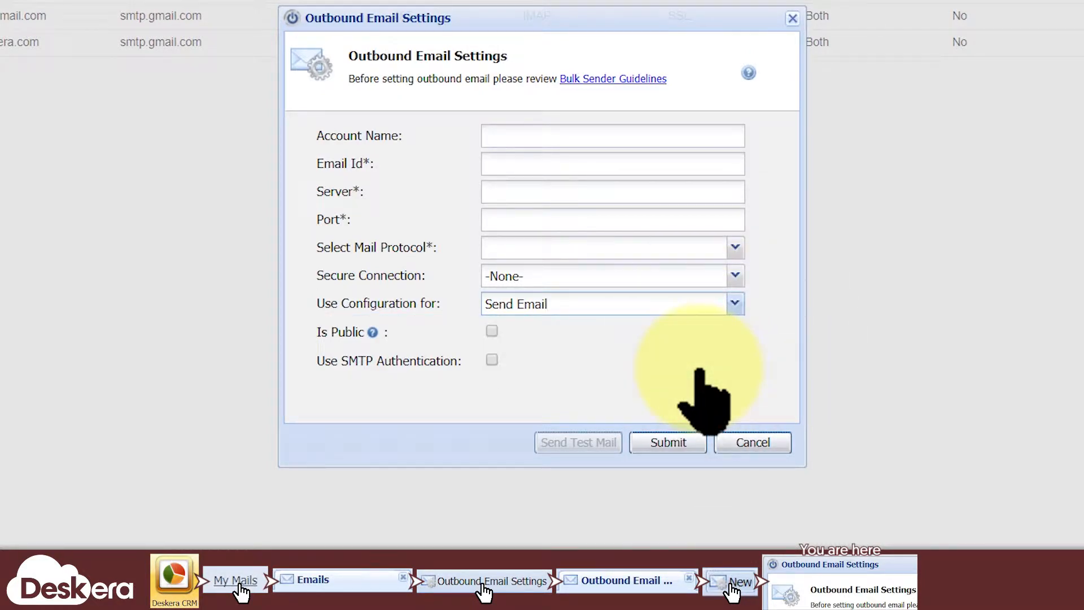
{"action": "left_click", "coordinate": [582, 137]}
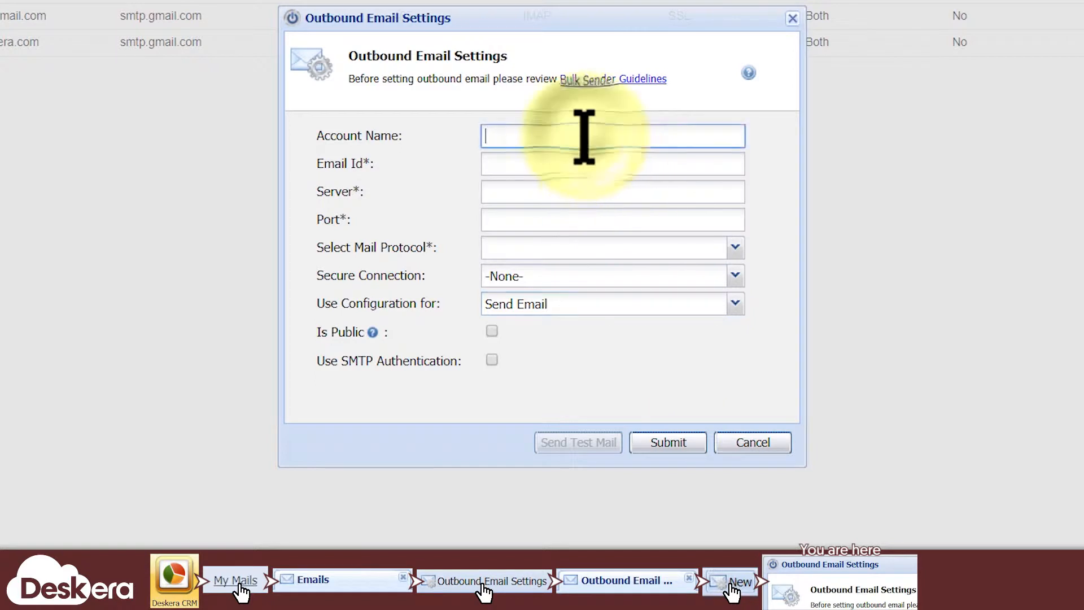
Enter 'My send email account' as the account name and fill in the sender e-mail address.
{"action": "type", "text": "My "}
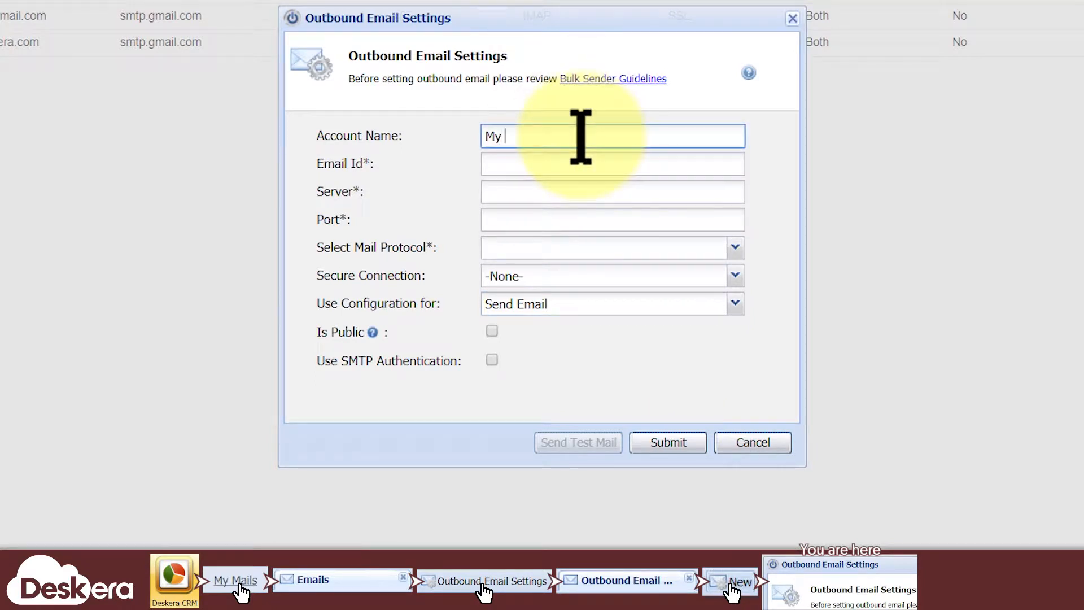
{"action": "type", "text": "send email account"}
{"action": "left_click", "coordinate": [766, 153]}
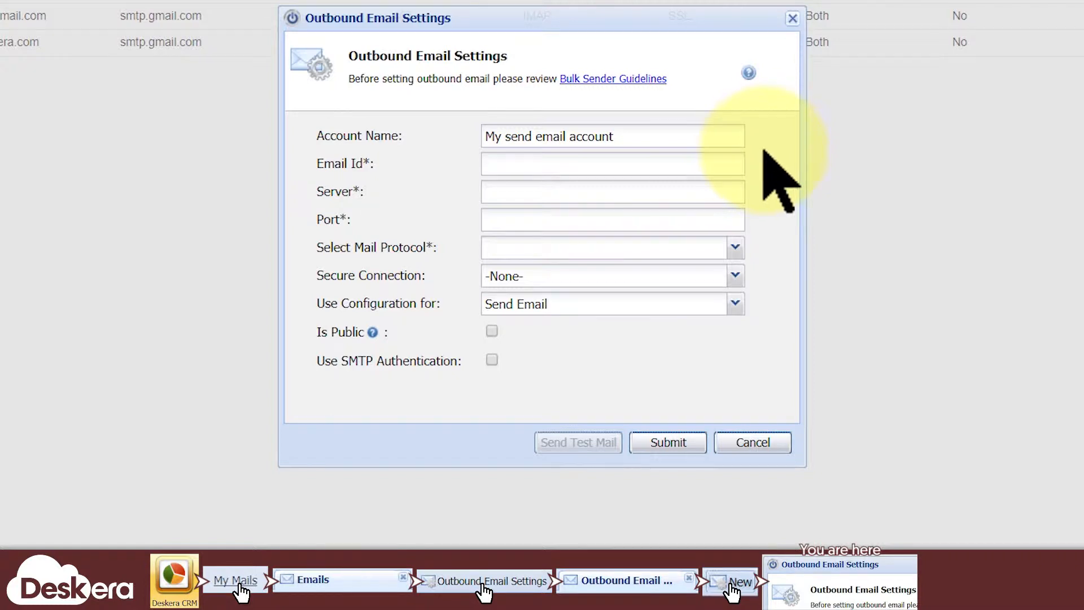
{"action": "left_click", "coordinate": [690, 167]}
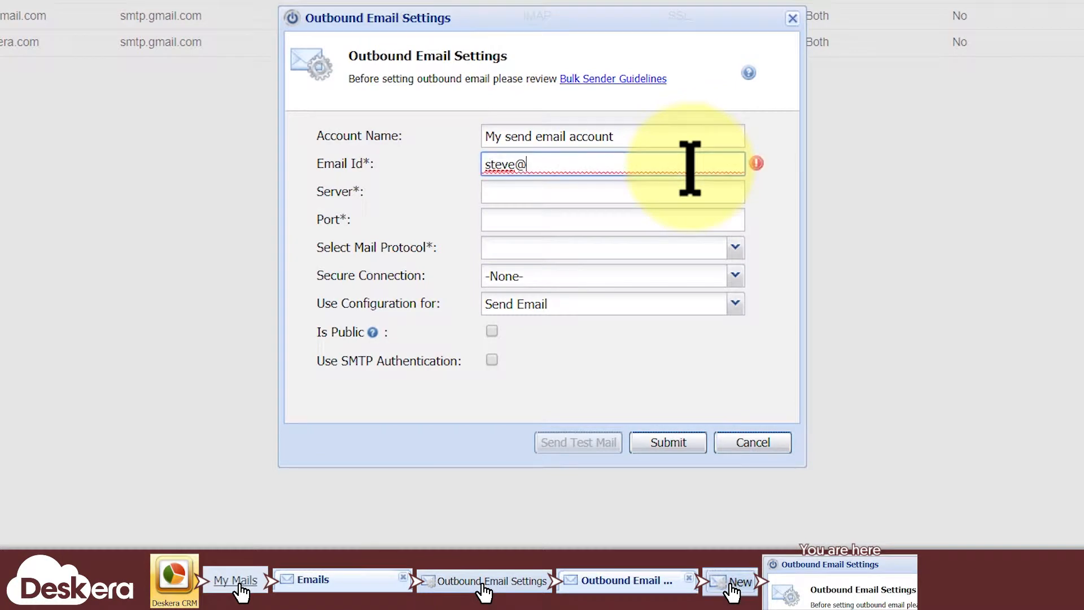
{"action": "left_click", "coordinate": [754, 171]}
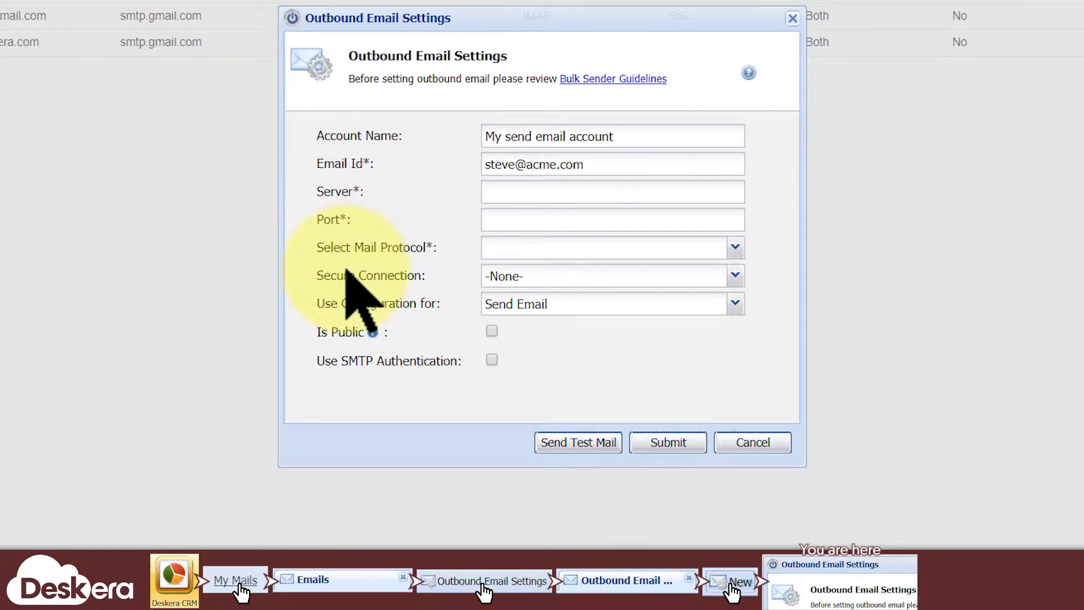
Enter server smtp.gmail.com and port 465, then choose SMTP protocol with TLS security.
{"action": "left_click", "coordinate": [547, 192]}
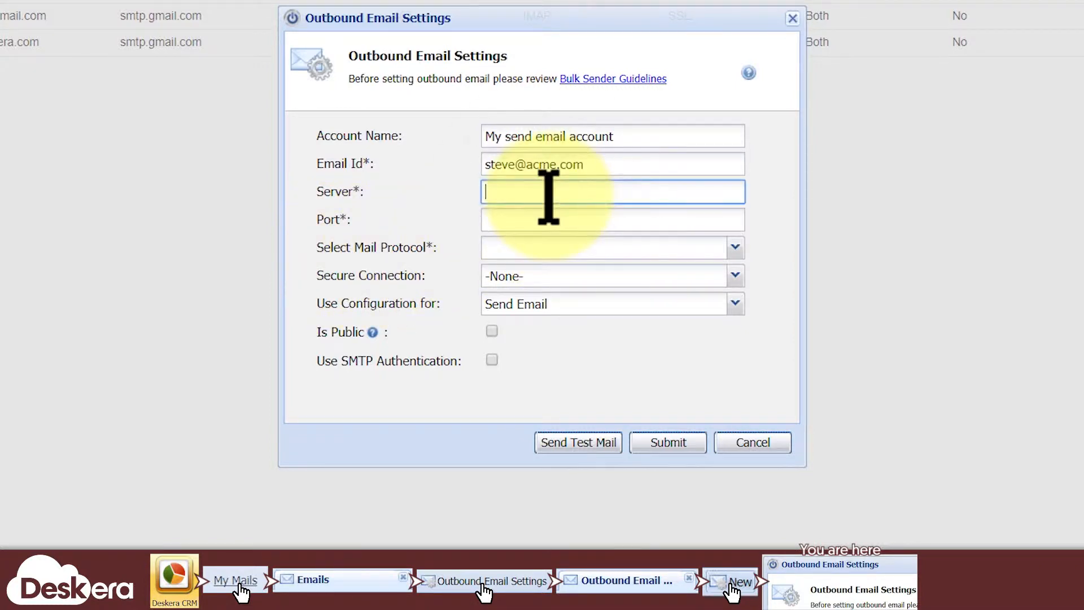
{"action": "type", "text": "smtp.gmail.com"}
{"action": "key", "text": "Tab"}
{"action": "type", "text": "465"}
{"action": "left_click", "coordinate": [735, 248]}
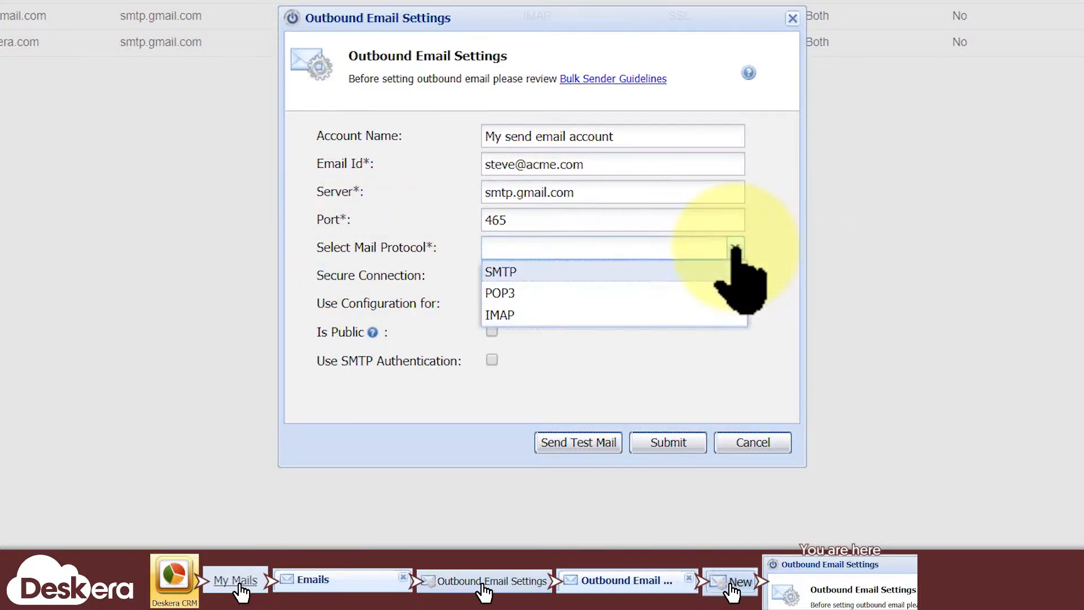
{"action": "left_click", "coordinate": [655, 269]}
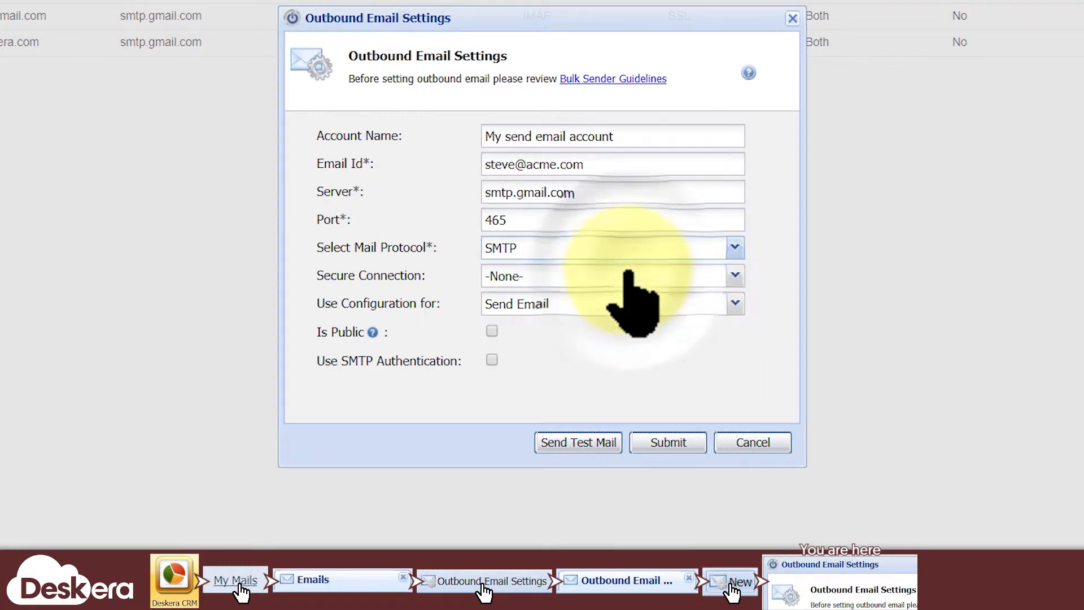
{"action": "left_click", "coordinate": [735, 276]}
{"action": "left_click", "coordinate": [681, 340]}
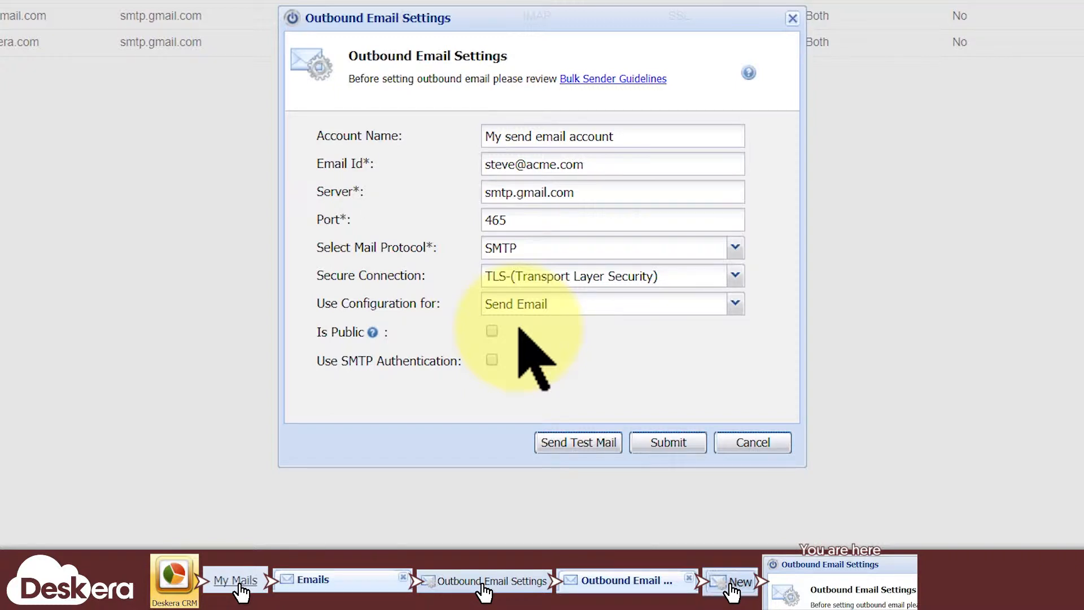
Tick Use SMTP Authentication and fill in the SMTP username and the account password.
{"action": "left_click", "coordinate": [493, 360]}
{"action": "left_click", "coordinate": [793, 417]}
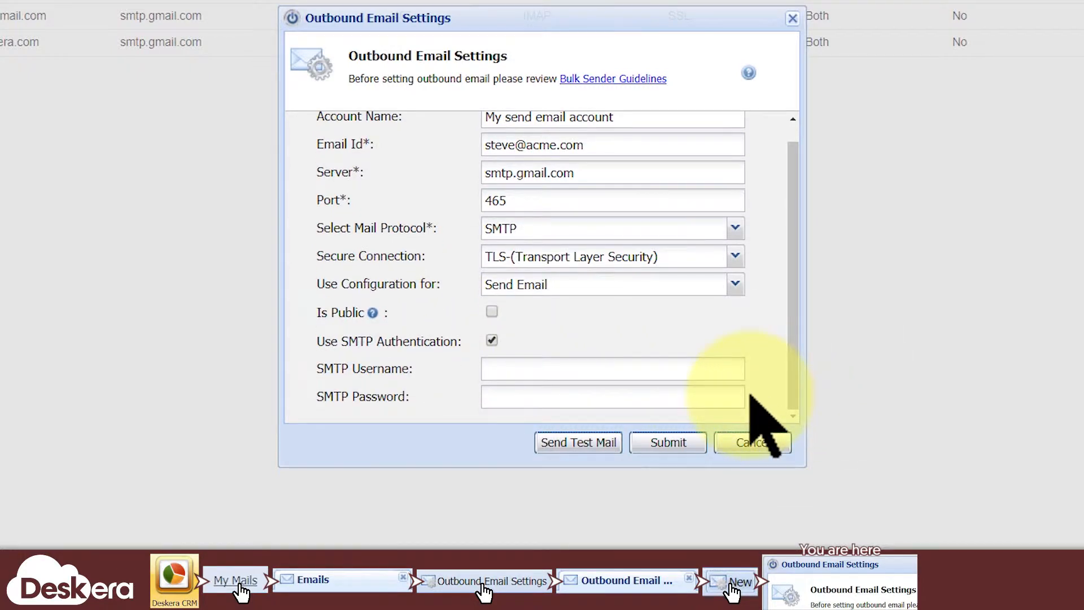
{"action": "left_click", "coordinate": [655, 377]}
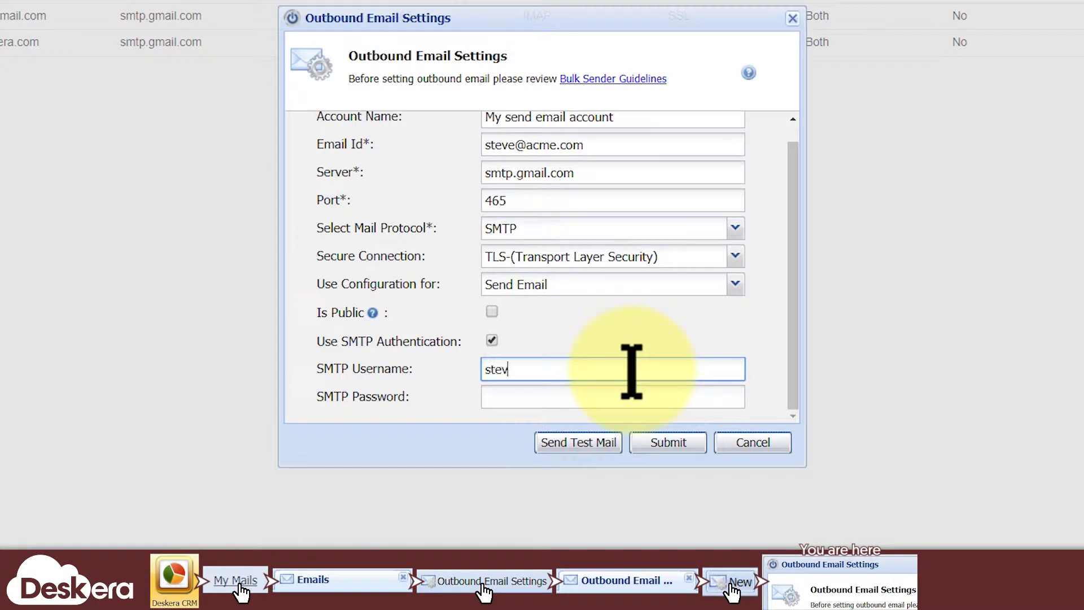
{"action": "left_click", "coordinate": [622, 390]}
{"action": "type", "text": "••••"}
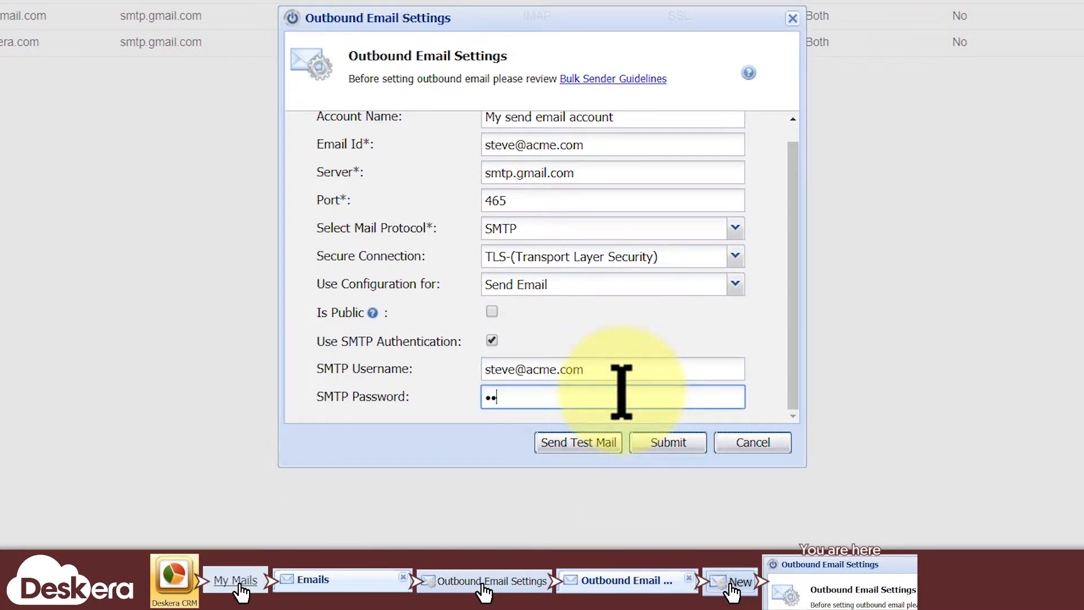
{"action": "type", "text": "••••"}
{"action": "left_click", "coordinate": [766, 398]}
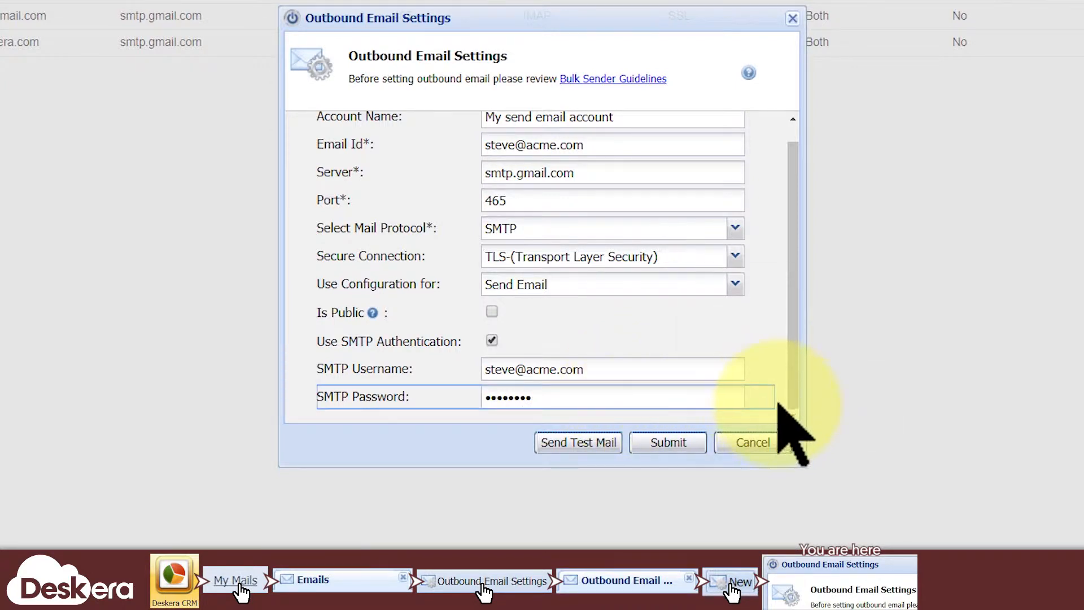
{"action": "left_click", "coordinate": [778, 404]}
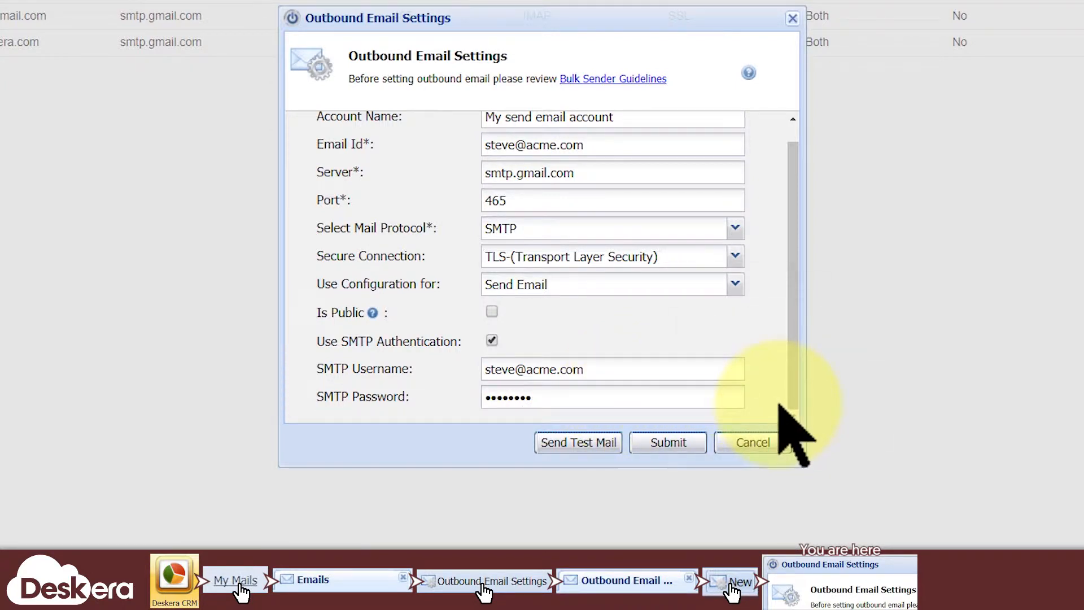
Send a test mail, submit the account settings, and dismiss the save confirmation.
{"action": "left_click", "coordinate": [599, 441]}
{"action": "left_click", "coordinate": [666, 445]}
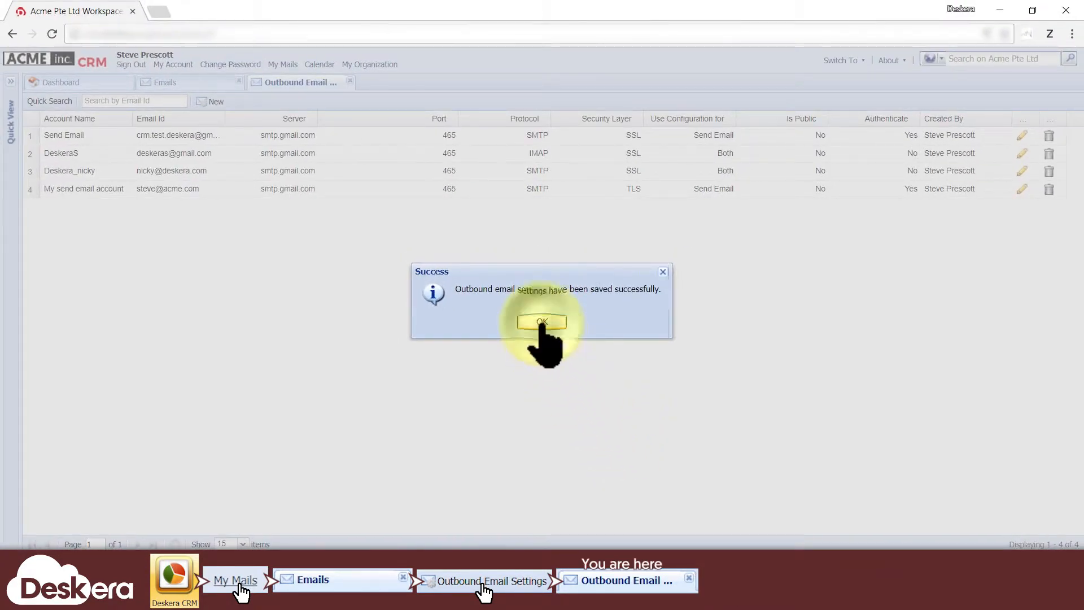
{"action": "left_click", "coordinate": [541, 322]}
Start another outbound account and set its usage to Campaign Mail.
{"action": "left_click", "coordinate": [214, 101]}
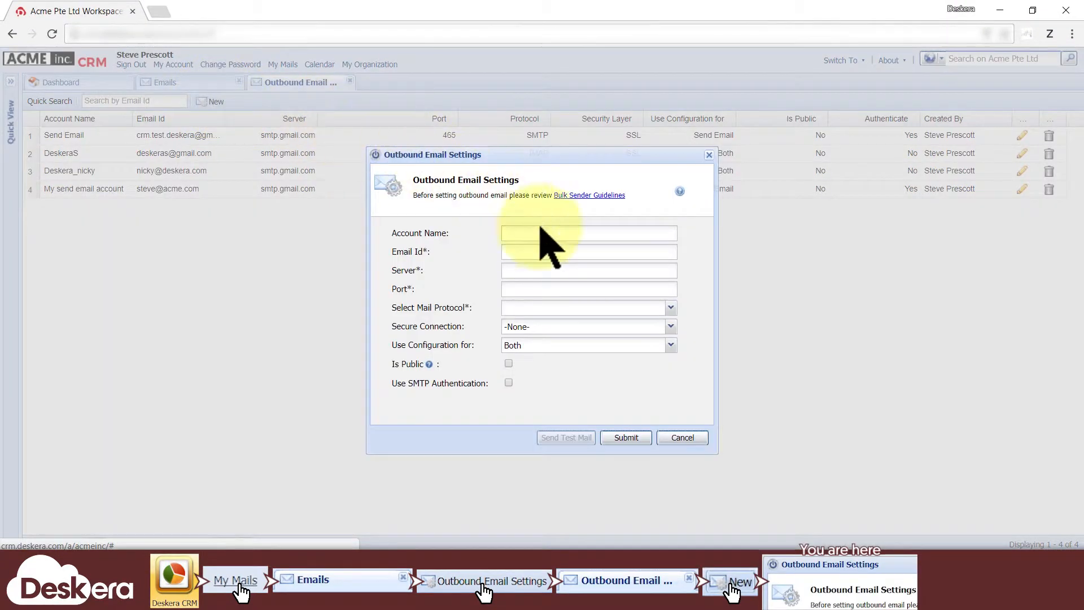
{"action": "left_click", "coordinate": [670, 345]}
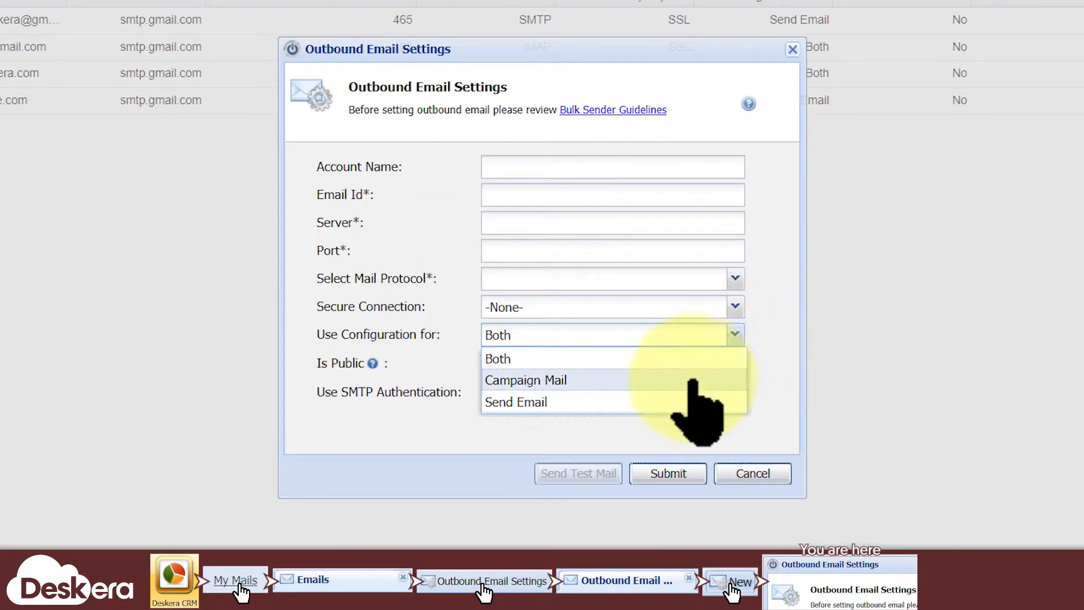
{"action": "left_click", "coordinate": [693, 380]}
Name it 'My campaign mail account' and enter its sender e-mail address.
{"action": "left_click", "coordinate": [571, 167]}
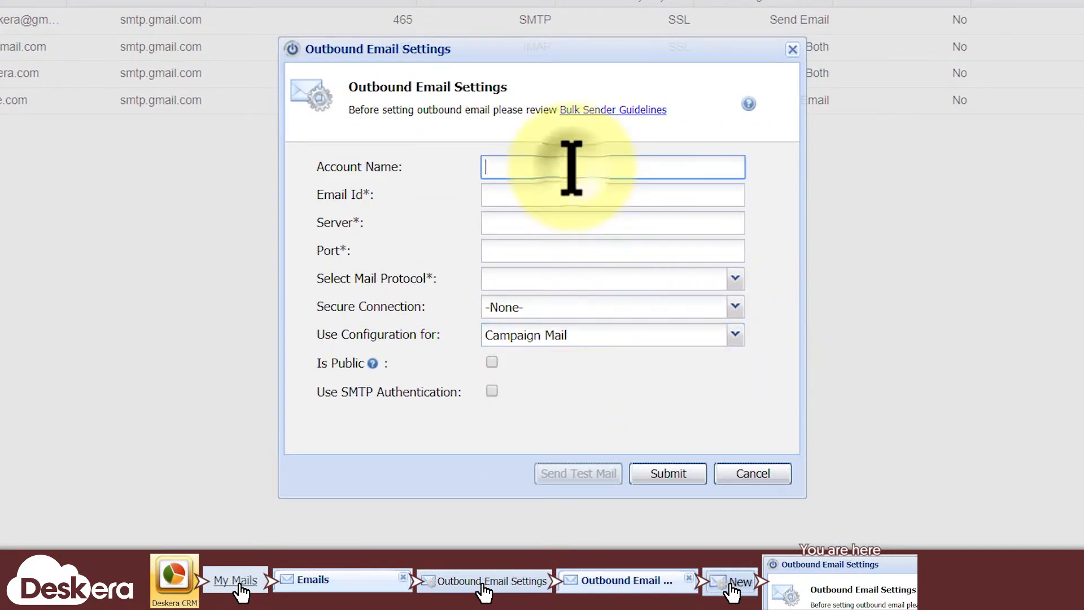
{"action": "type", "text": "My campaign mail account"}
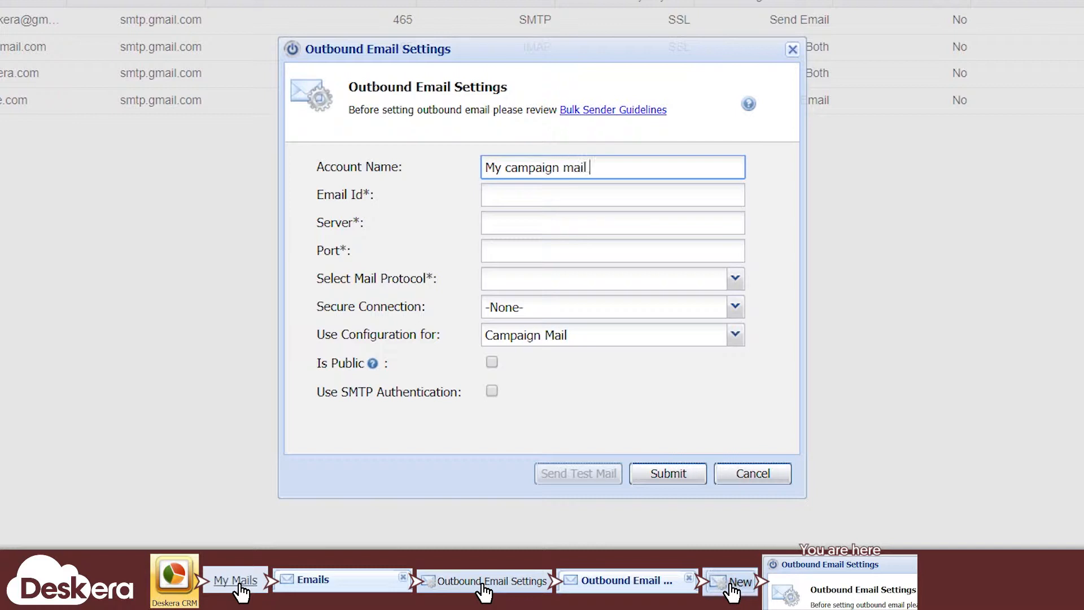
{"action": "left_click", "coordinate": [654, 194]}
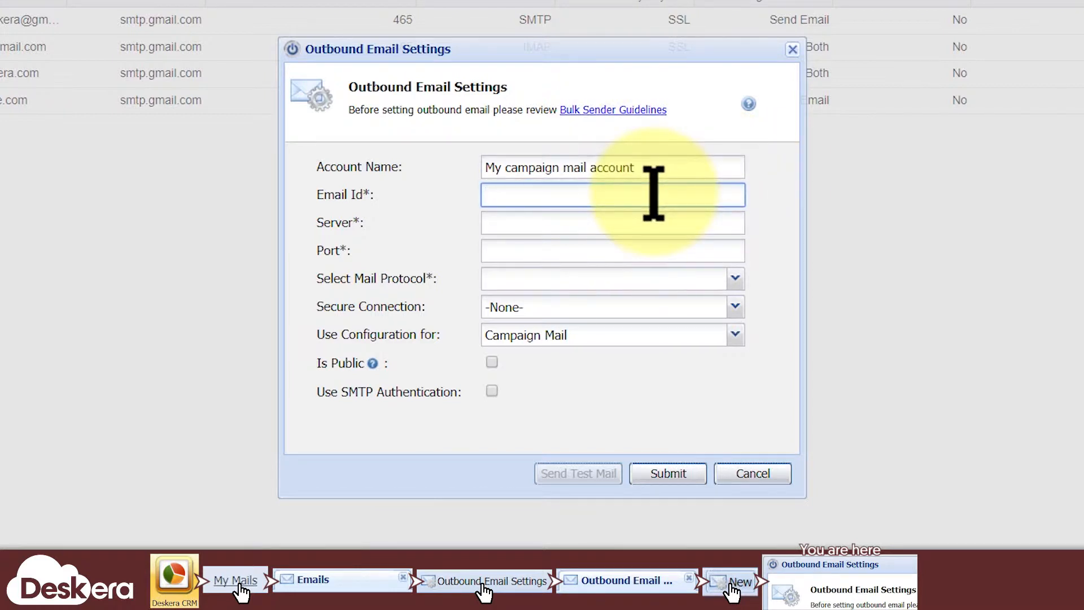
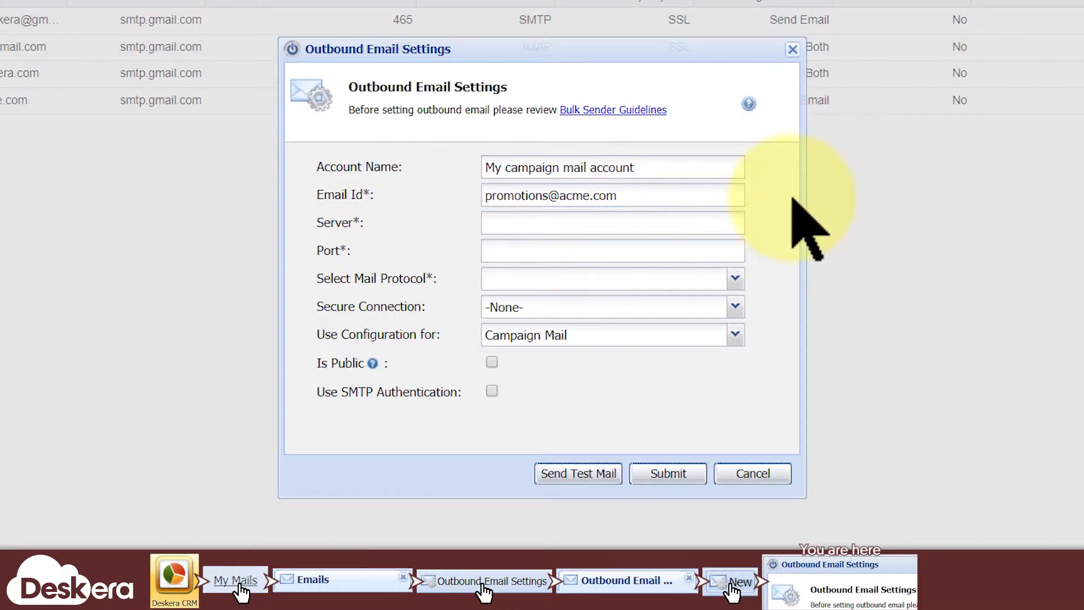
{"action": "left_click_drag", "start_coordinate": [706, 190], "coordinate": [445, 164]}
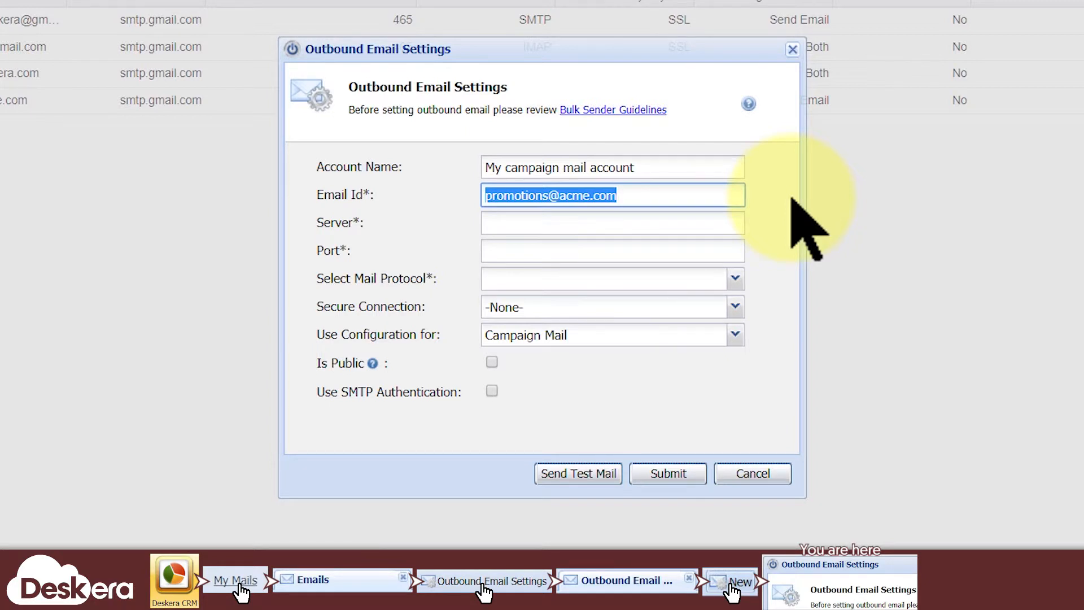
Set server localhost, port 25, SMTP with secure connection -None-, tick Is Public, and submit.
{"action": "left_click", "coordinate": [685, 221]}
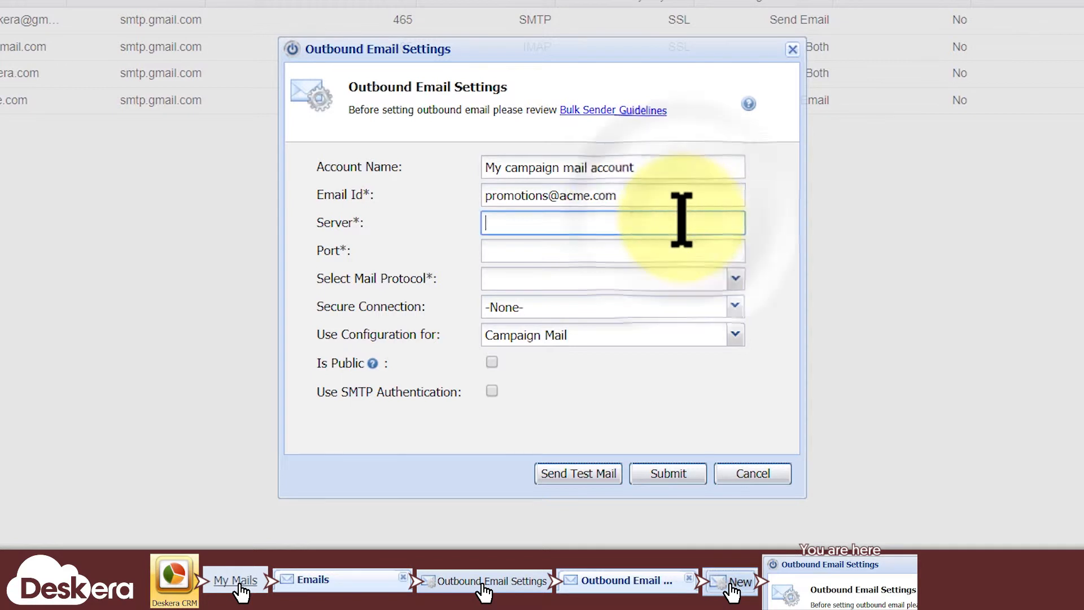
{"action": "type", "text": "localhost"}
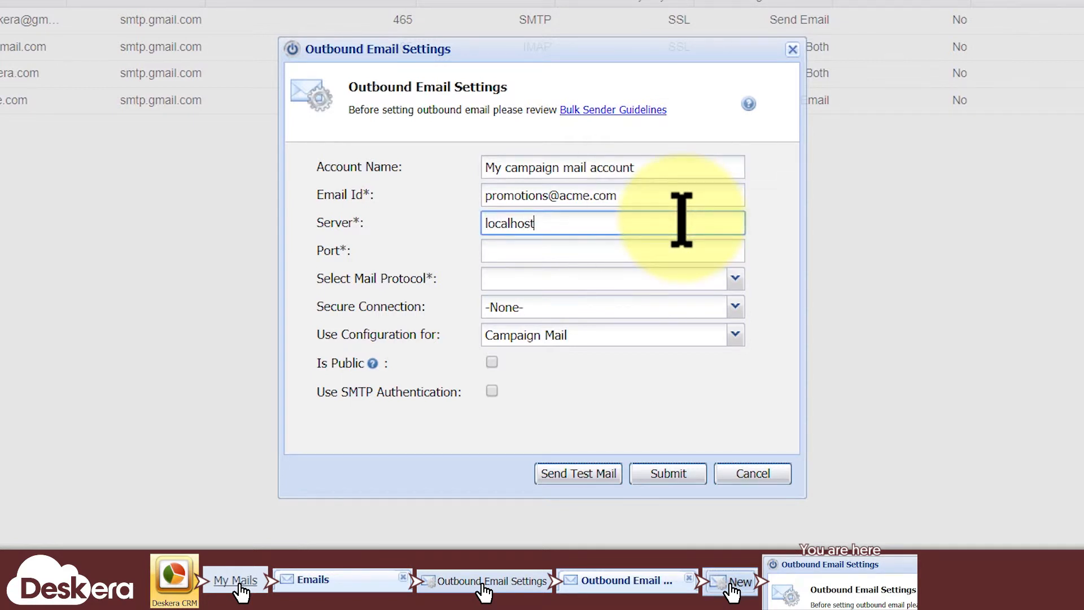
{"action": "left_click", "coordinate": [649, 249]}
{"action": "type", "text": "25"}
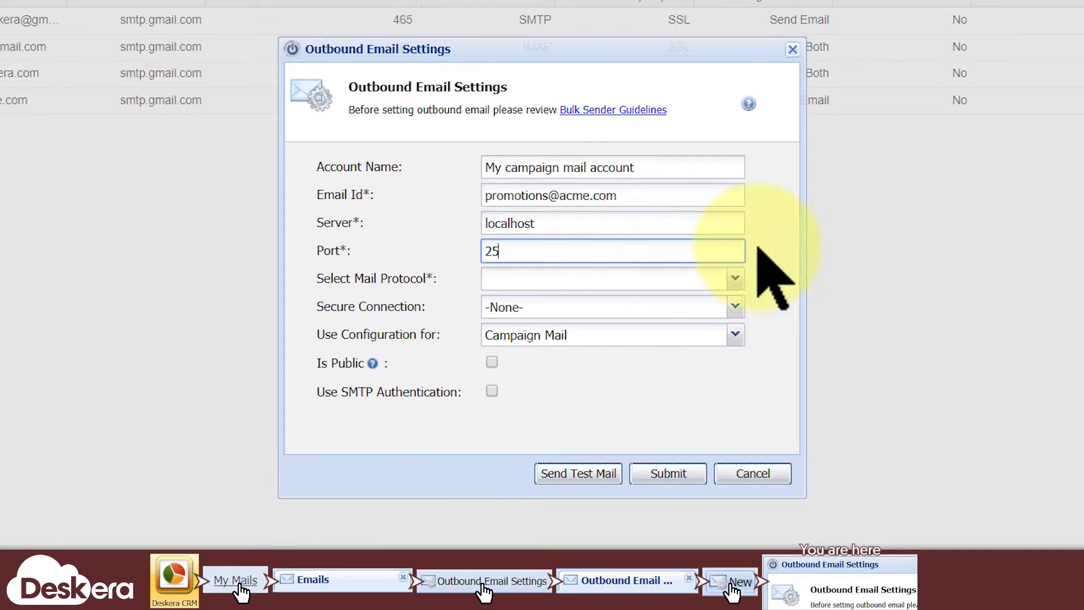
{"action": "left_click", "coordinate": [733, 281]}
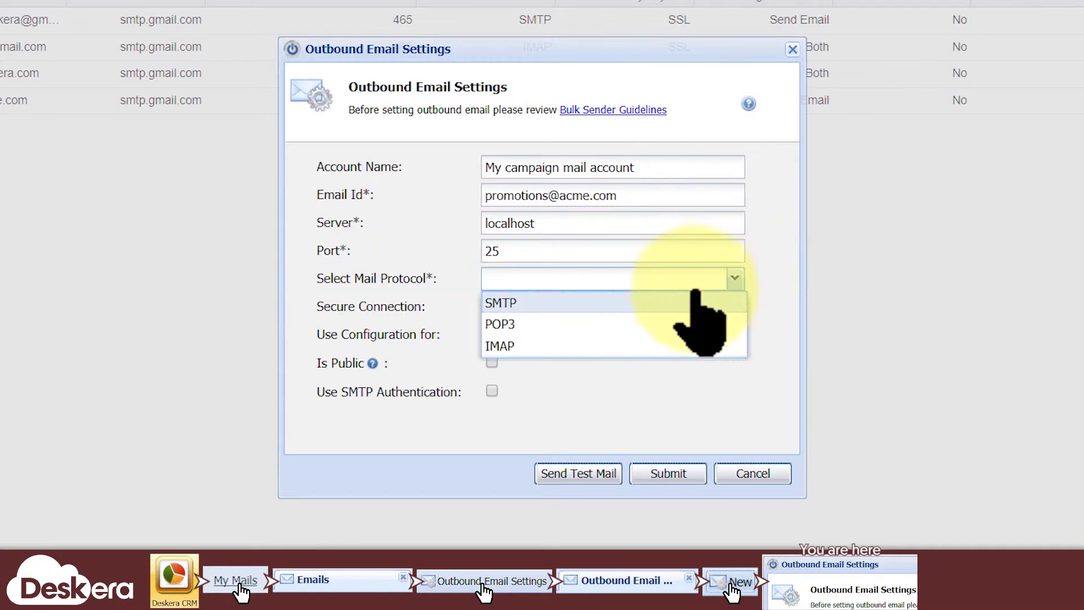
{"action": "left_click", "coordinate": [670, 305]}
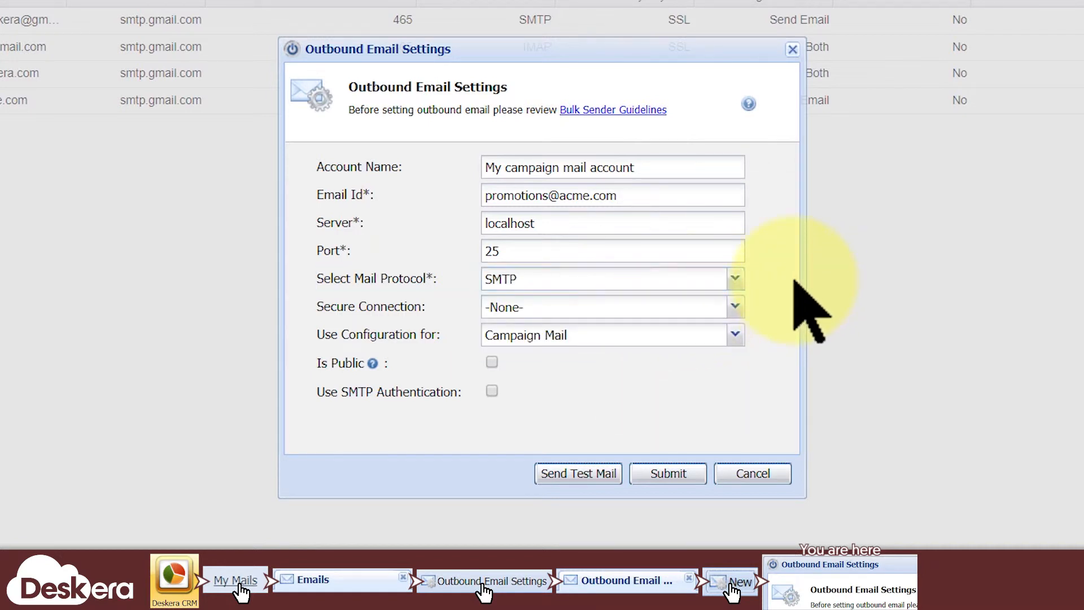
{"action": "left_click", "coordinate": [734, 306]}
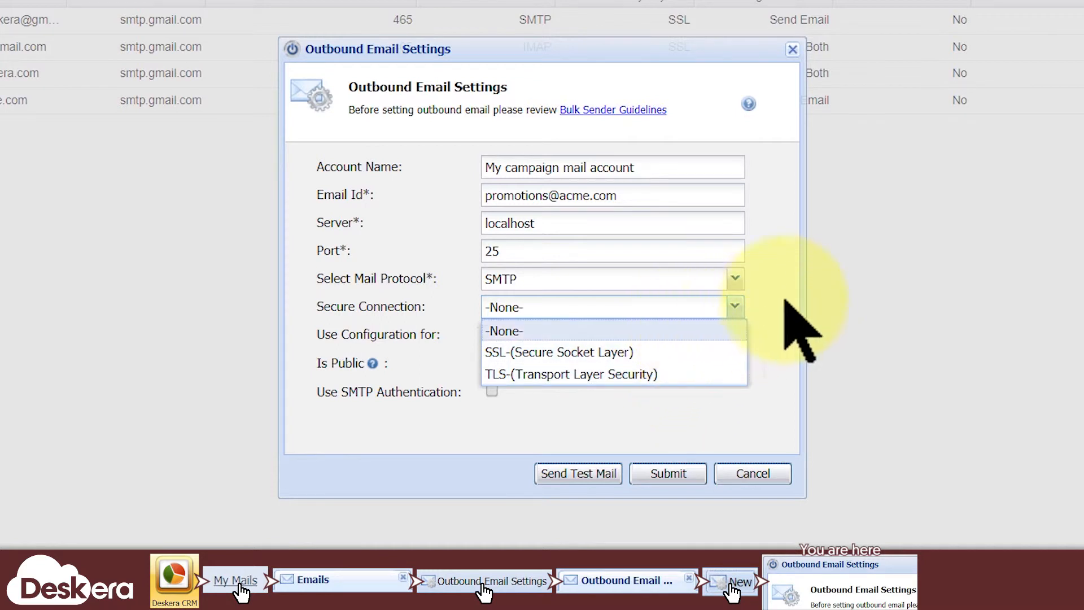
{"action": "left_click", "coordinate": [799, 328]}
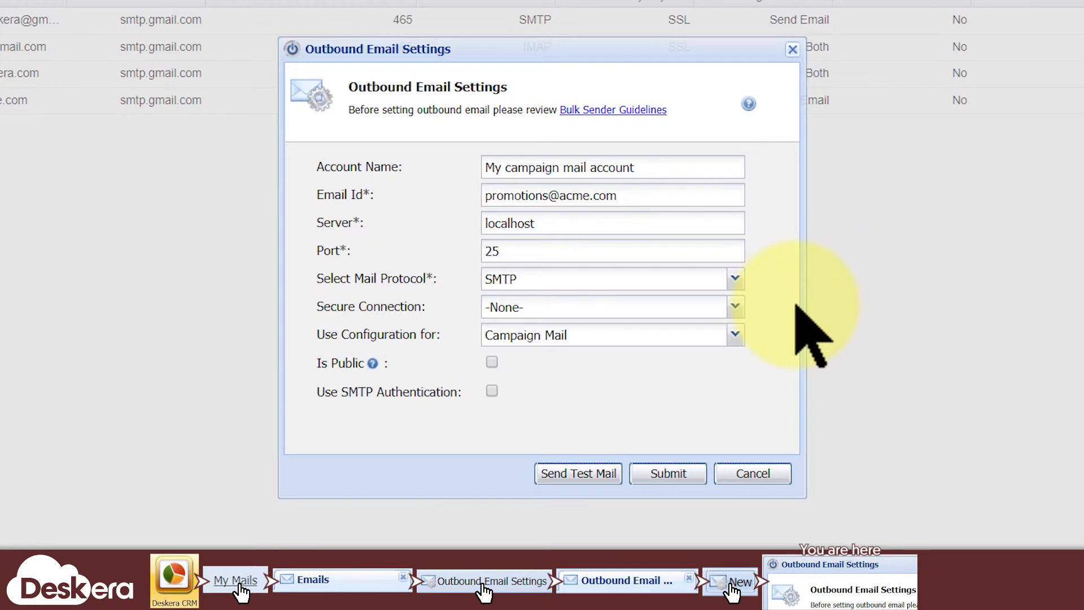
{"action": "left_click", "coordinate": [491, 361]}
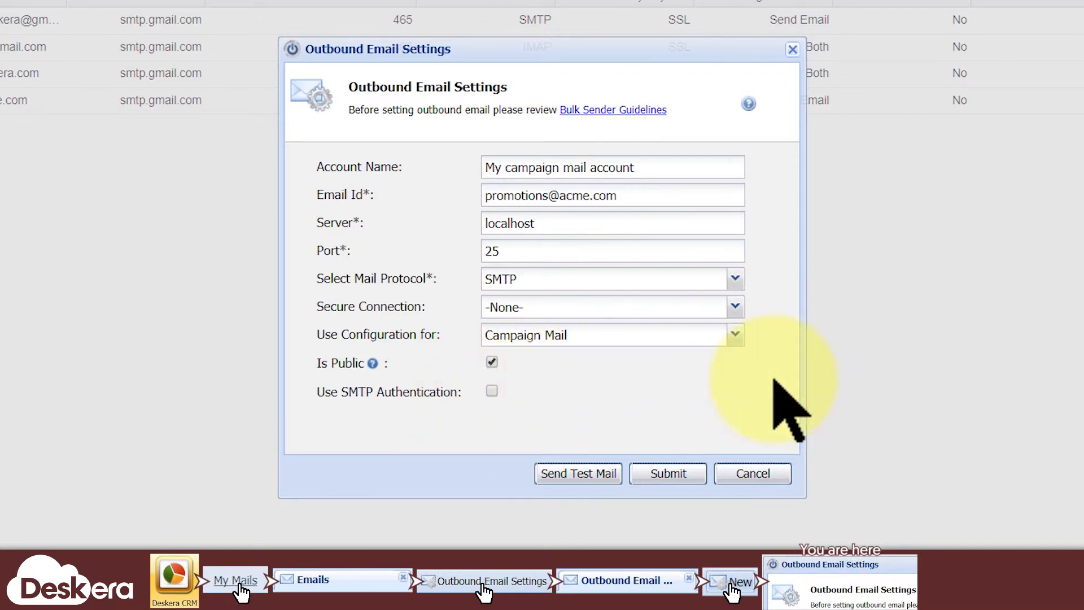
{"action": "left_click", "coordinate": [689, 477]}
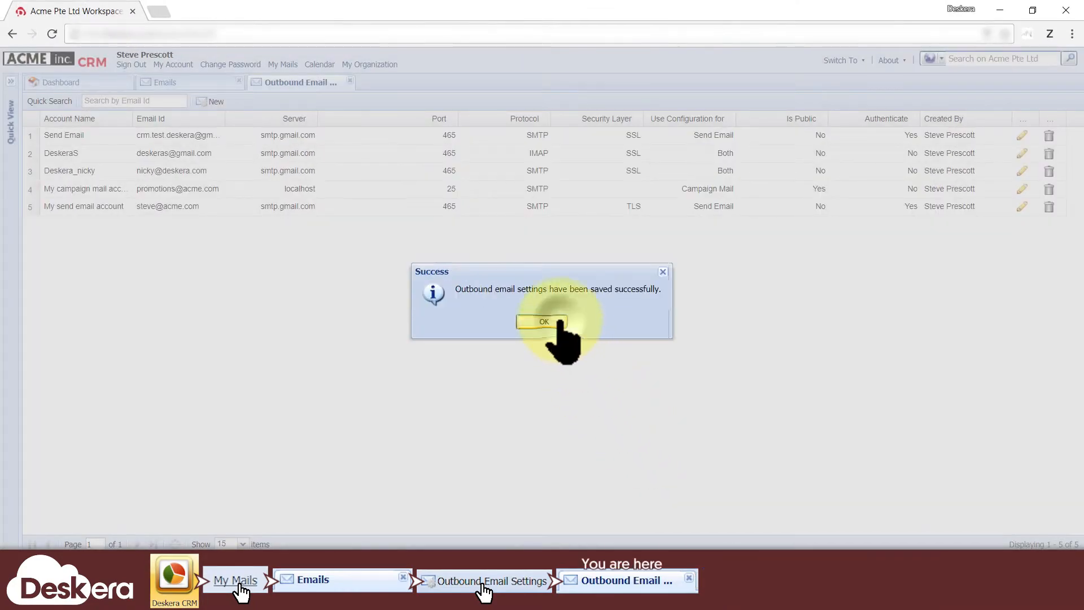
Review the saved campaign account's settings, cancel a delete prompt, and return to the Dashboard.
{"action": "left_click", "coordinate": [559, 322]}
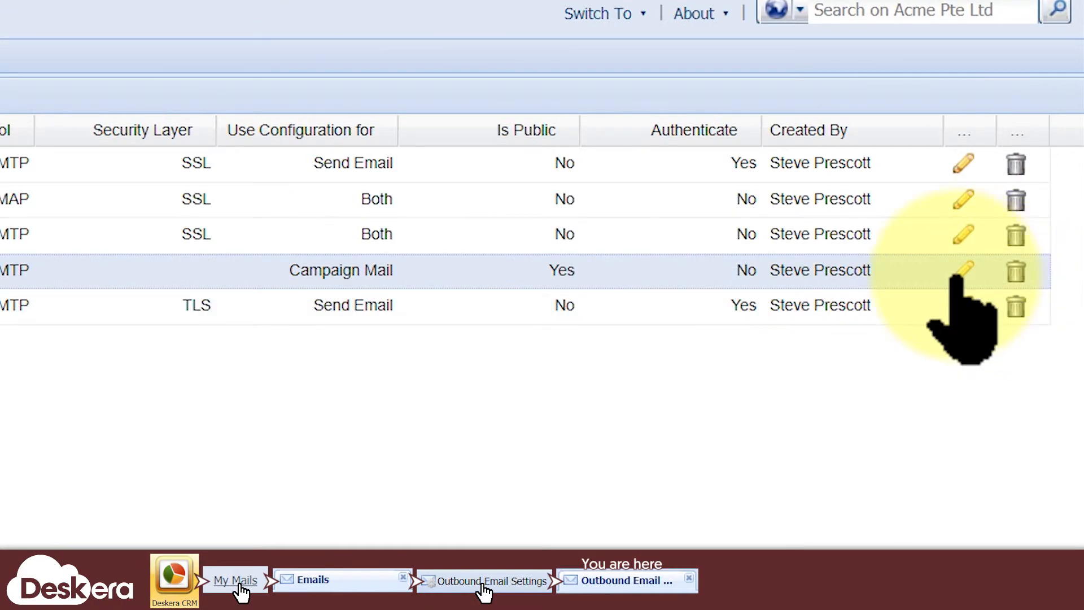
{"action": "left_click", "coordinate": [1023, 189]}
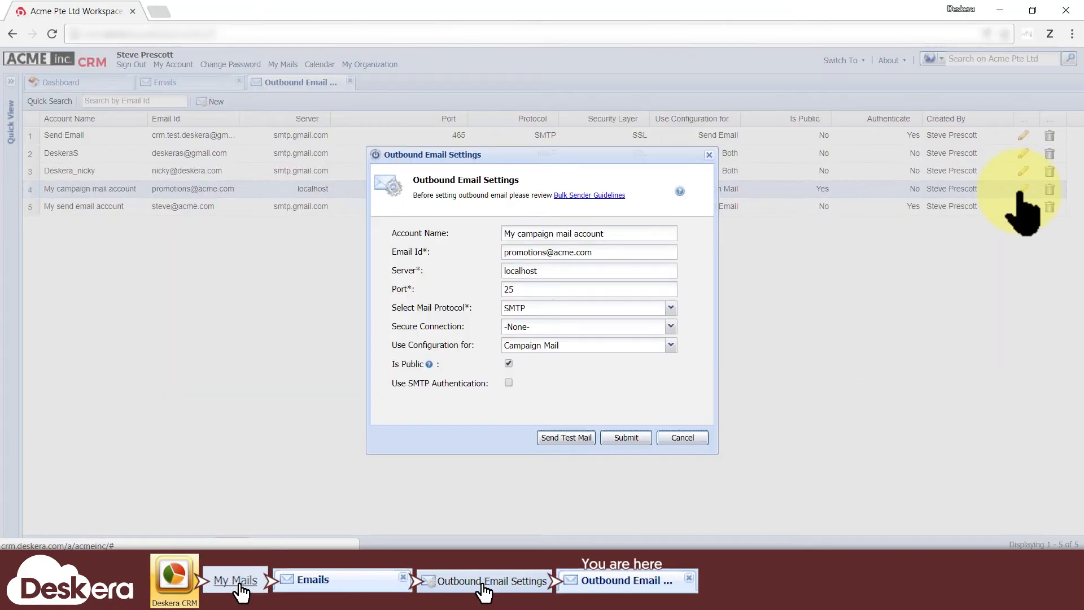
{"action": "left_click", "coordinate": [684, 439]}
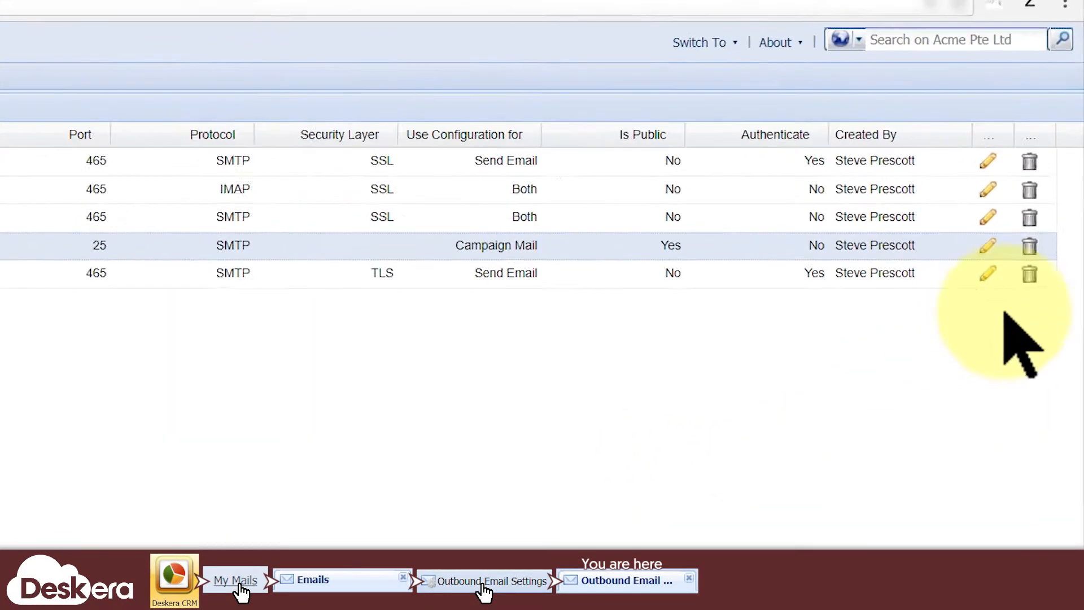
{"action": "left_click", "coordinate": [1049, 207]}
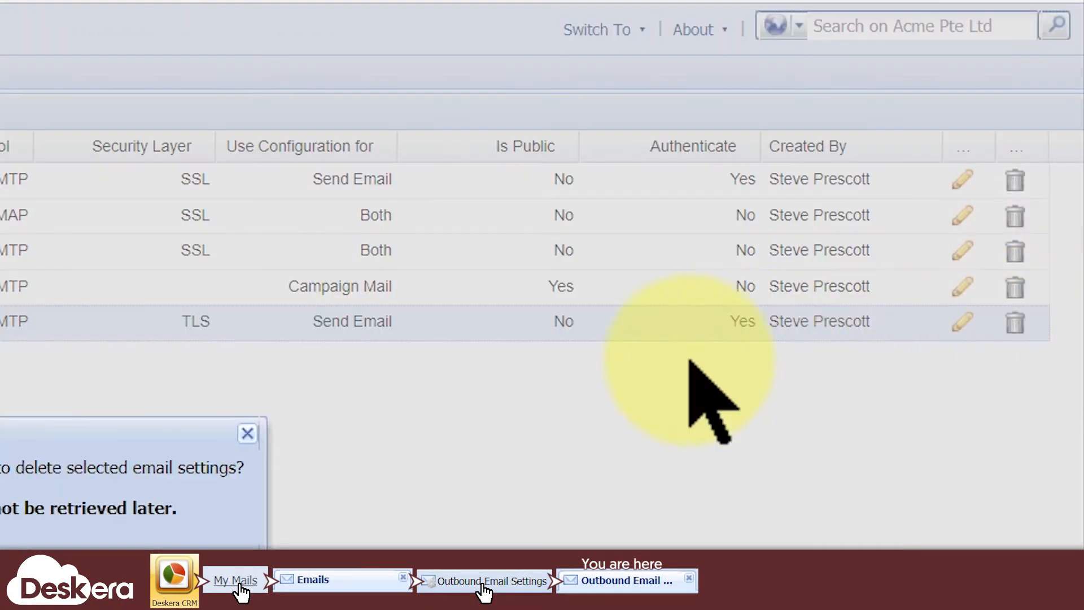
{"action": "left_click", "coordinate": [577, 331]}
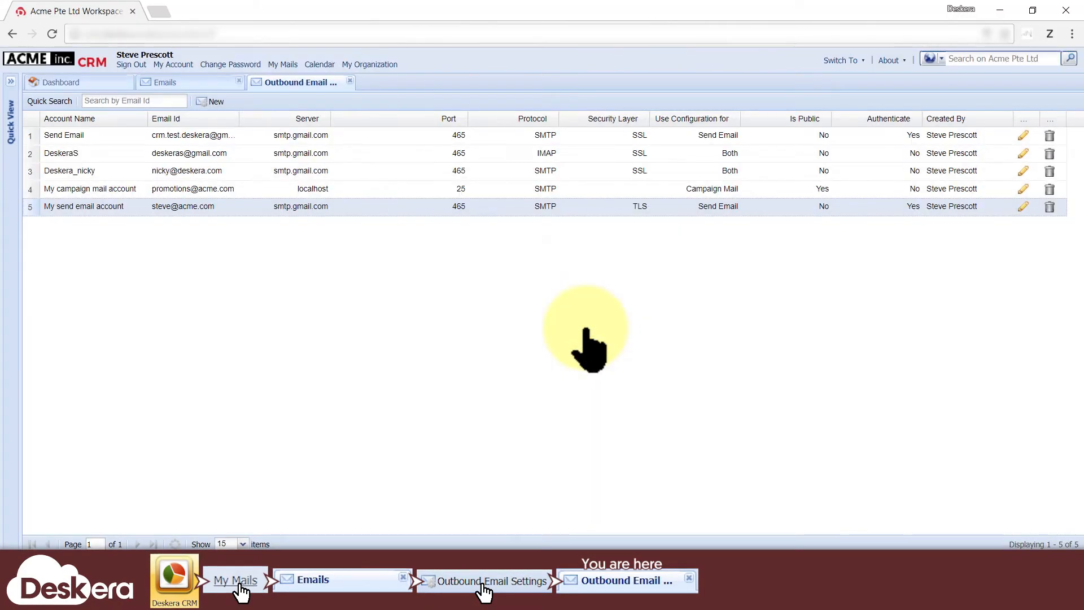
{"action": "left_click", "coordinate": [79, 83]}
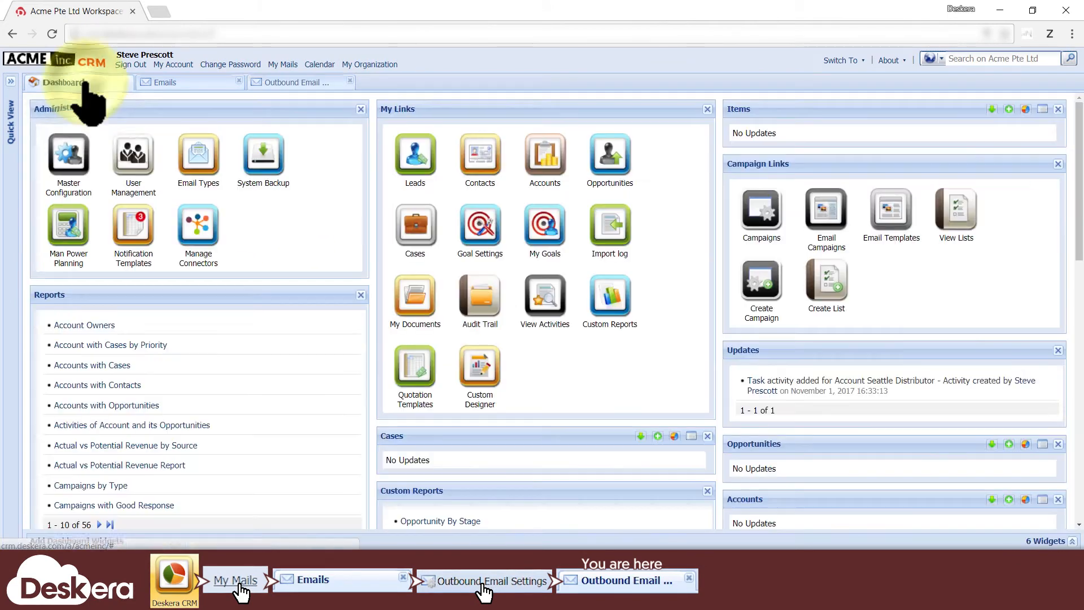
In Leads, select rows 4–6 and start a Send Email message to them.
{"action": "left_click", "coordinate": [415, 159]}
{"action": "left_click", "coordinate": [50, 228]}
{"action": "left_click", "coordinate": [51, 241]}
{"action": "left_click", "coordinate": [50, 256]}
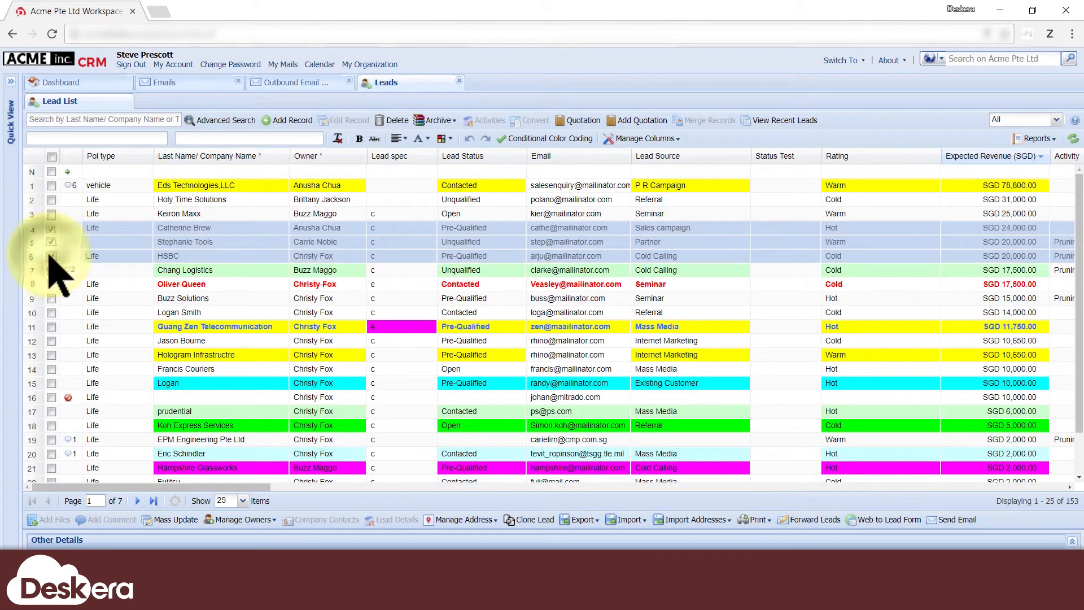
{"action": "left_click", "coordinate": [955, 519]}
Check the From accounts, pick My send email account, then close the mail unsent.
{"action": "left_click", "coordinate": [716, 156]}
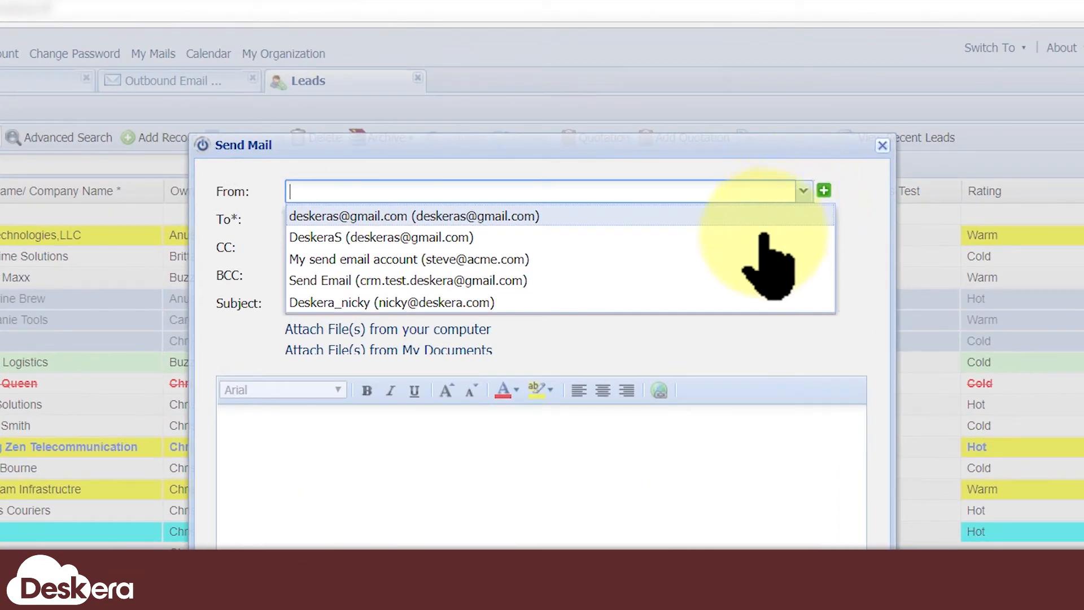
{"action": "left_click", "coordinate": [748, 260]}
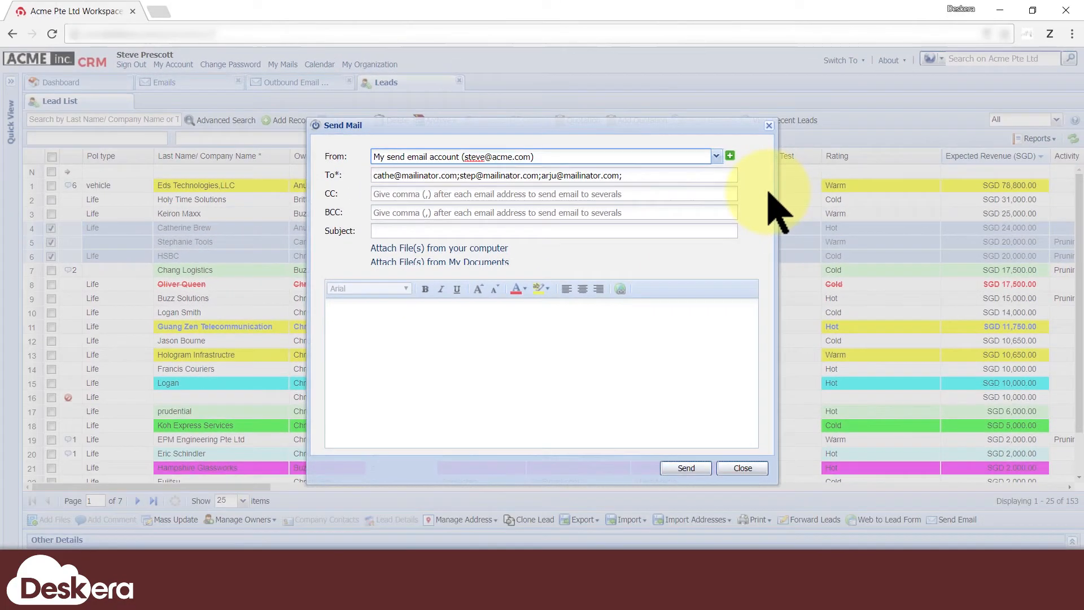
{"action": "left_click", "coordinate": [742, 468]}
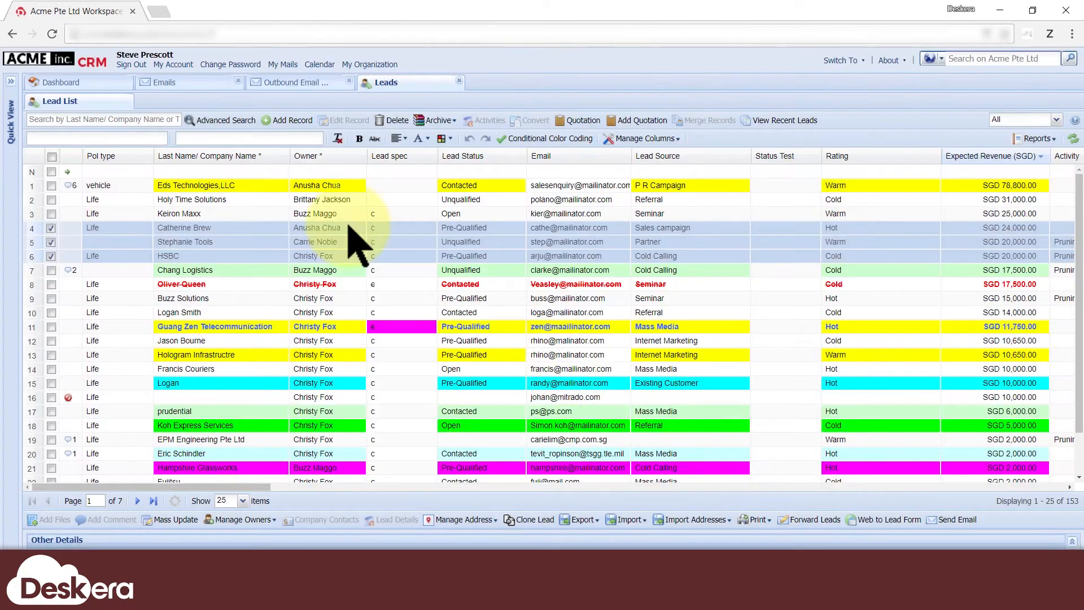
{"action": "left_click", "coordinate": [107, 82]}
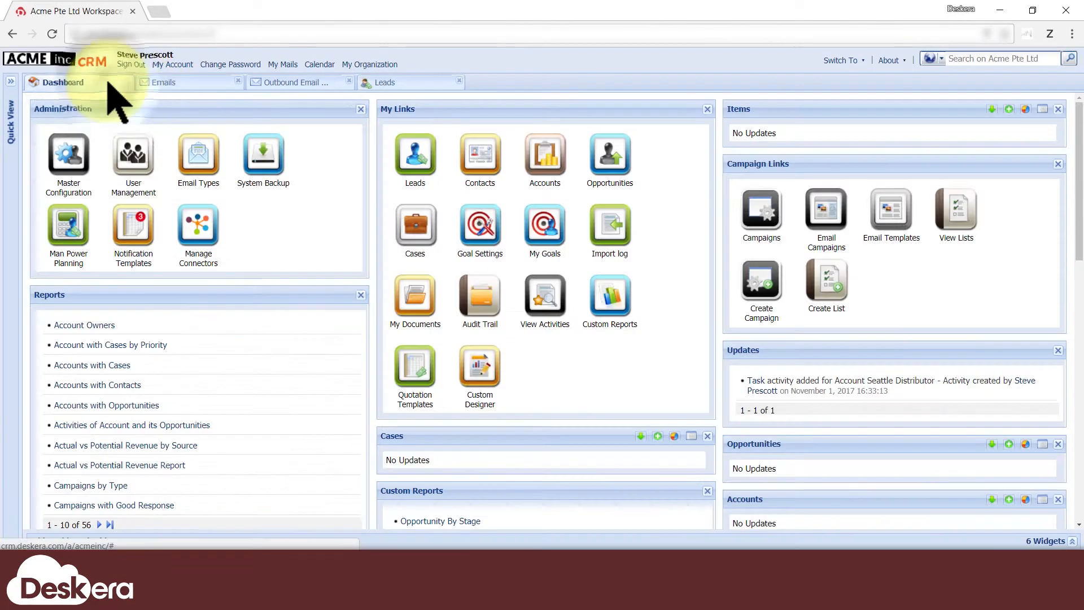
In the New Year Wishes campaign configuration, set Sender Mail to My campaign mail account, then return to the dashboard.
{"action": "left_click", "coordinate": [760, 218]}
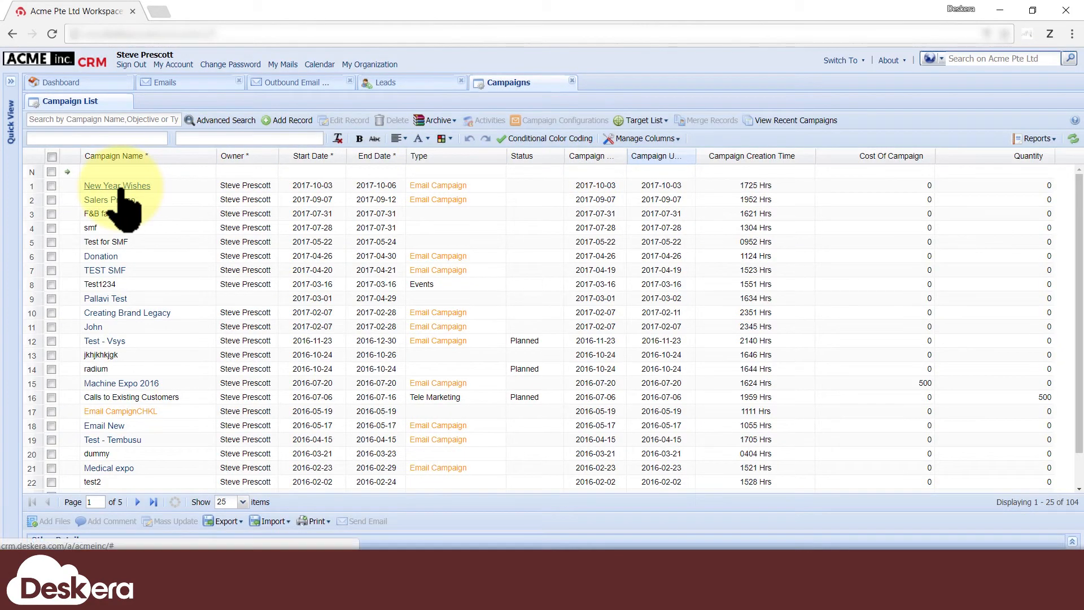
{"action": "left_click", "coordinate": [119, 187]}
{"action": "left_click", "coordinate": [105, 152]}
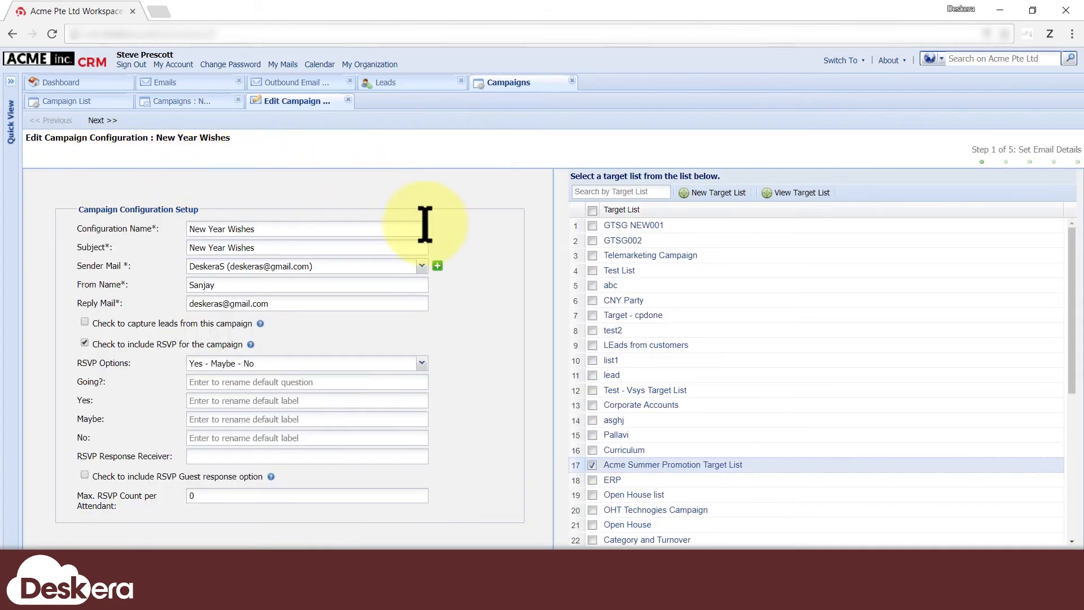
{"action": "left_click", "coordinate": [422, 266]}
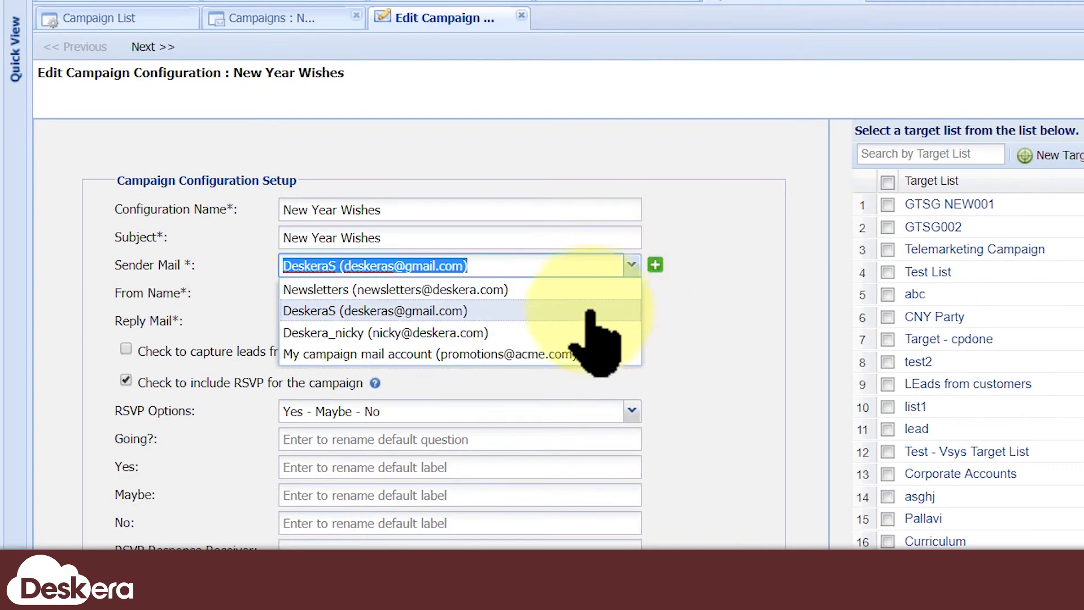
{"action": "left_click", "coordinate": [569, 356]}
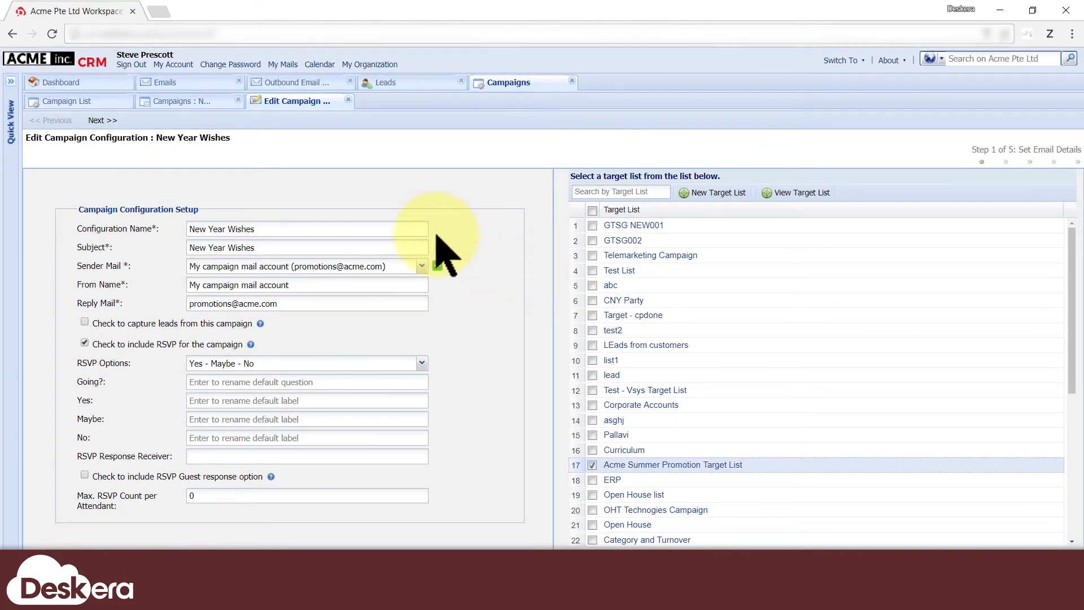
{"action": "left_click", "coordinate": [109, 82]}
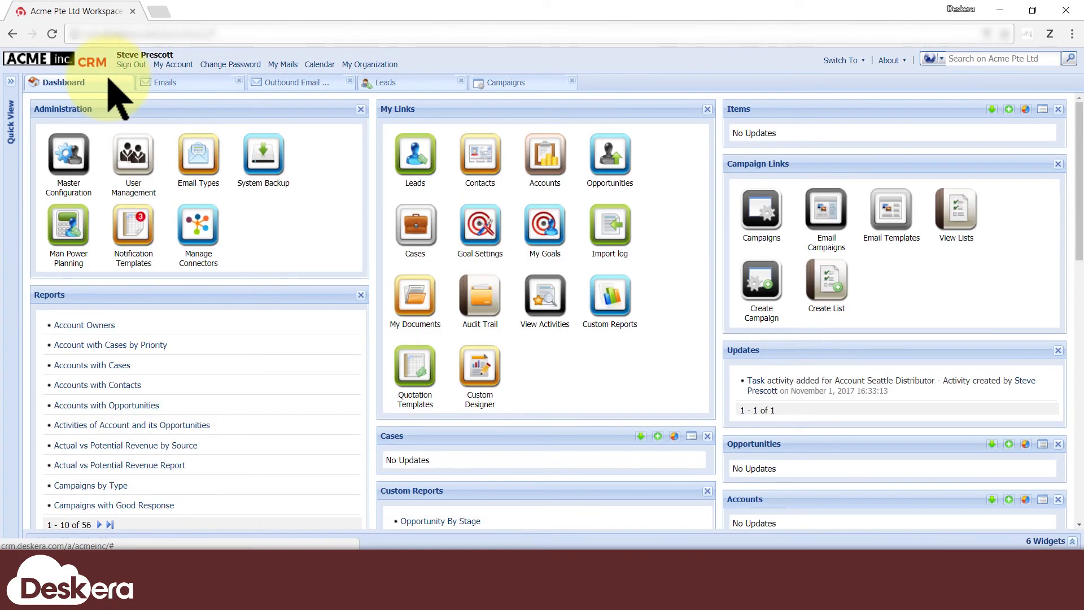